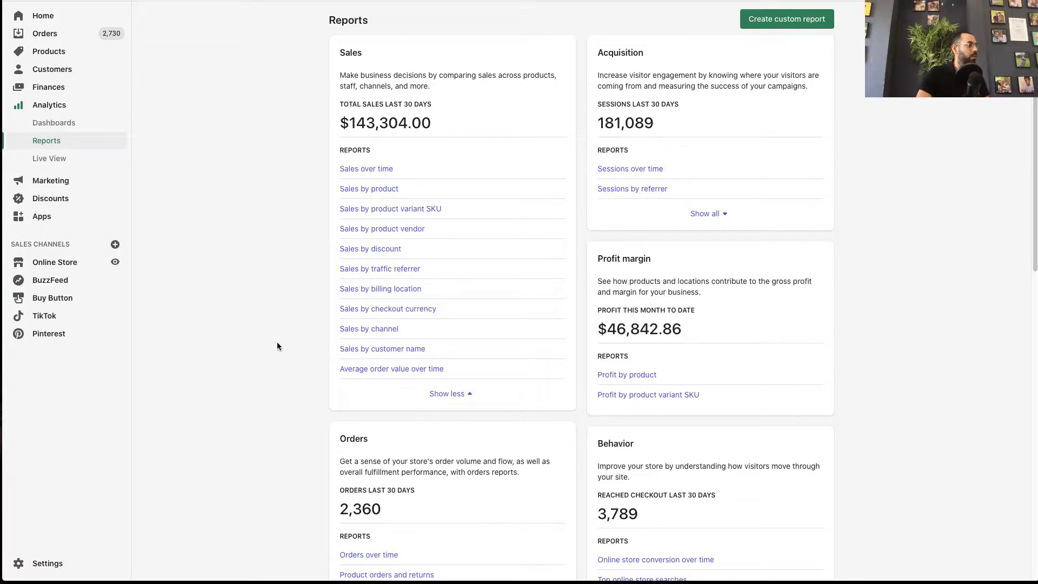
- Show all Behavior reports and open the Online store conversion over time report
{"action": "scroll", "coordinate": [910, 367], "scroll_direction": "down", "scroll_amount": 4}
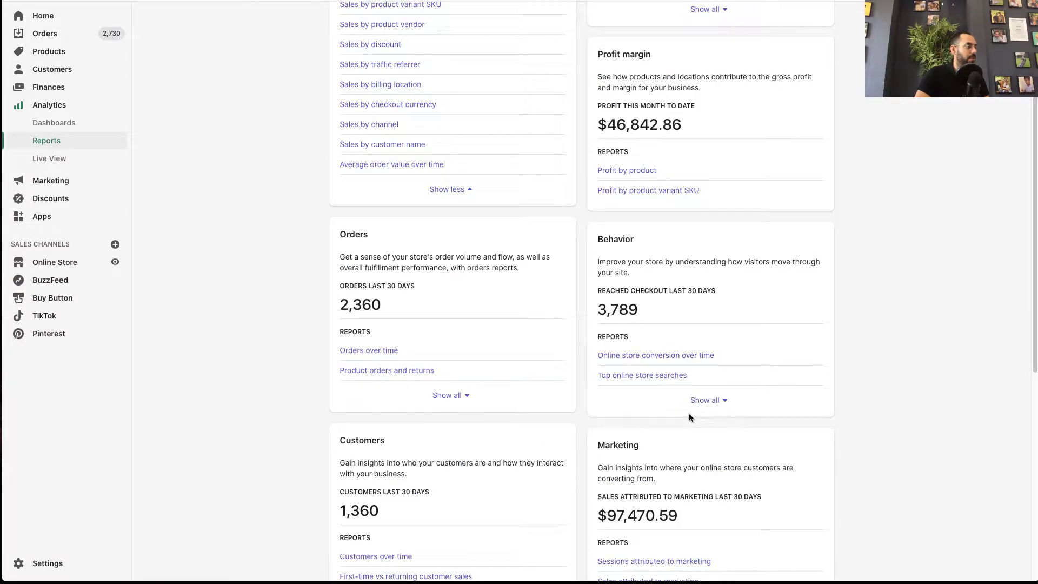
{"action": "left_click", "coordinate": [700, 400]}
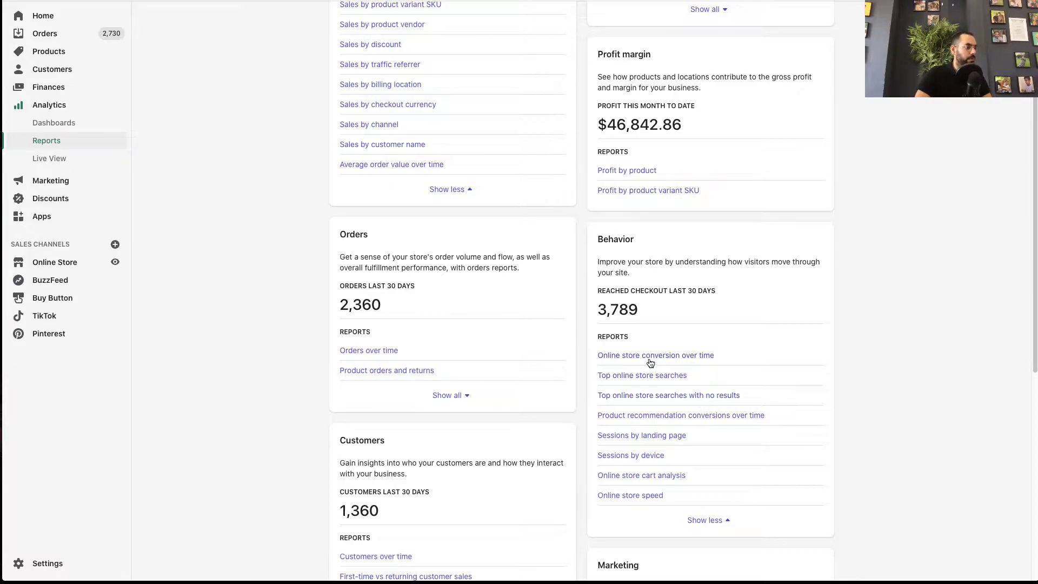
{"action": "left_click", "coordinate": [672, 357]}
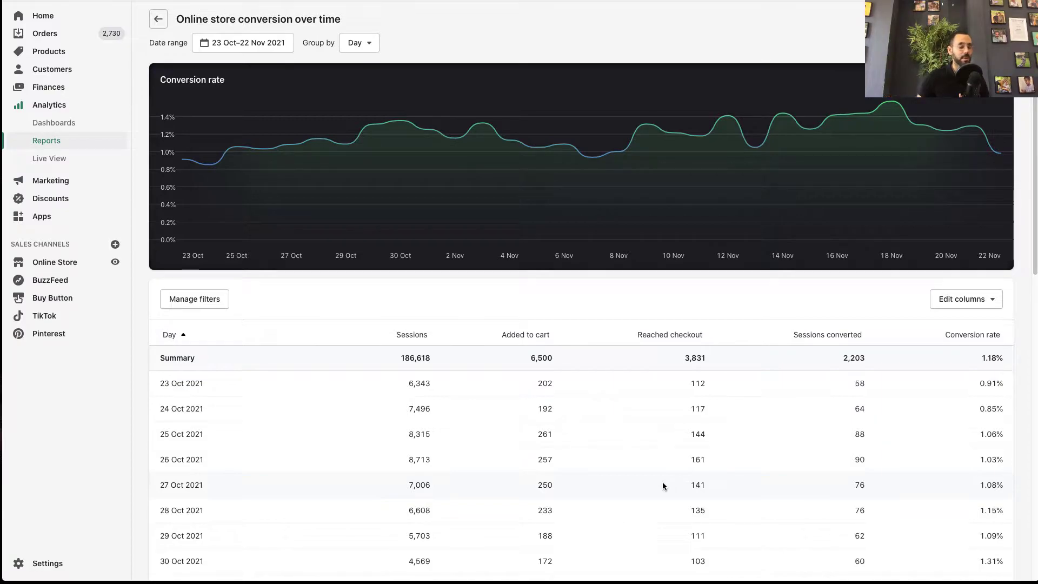
- Set the conversion report's date range to the last 90 days
{"action": "left_click", "coordinate": [289, 43]}
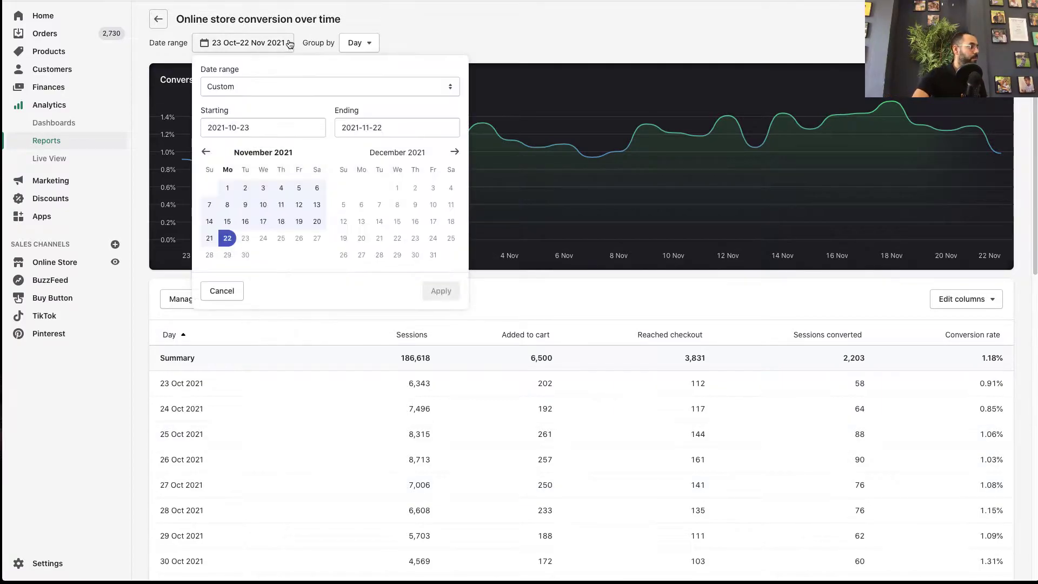
{"action": "left_click", "coordinate": [289, 86]}
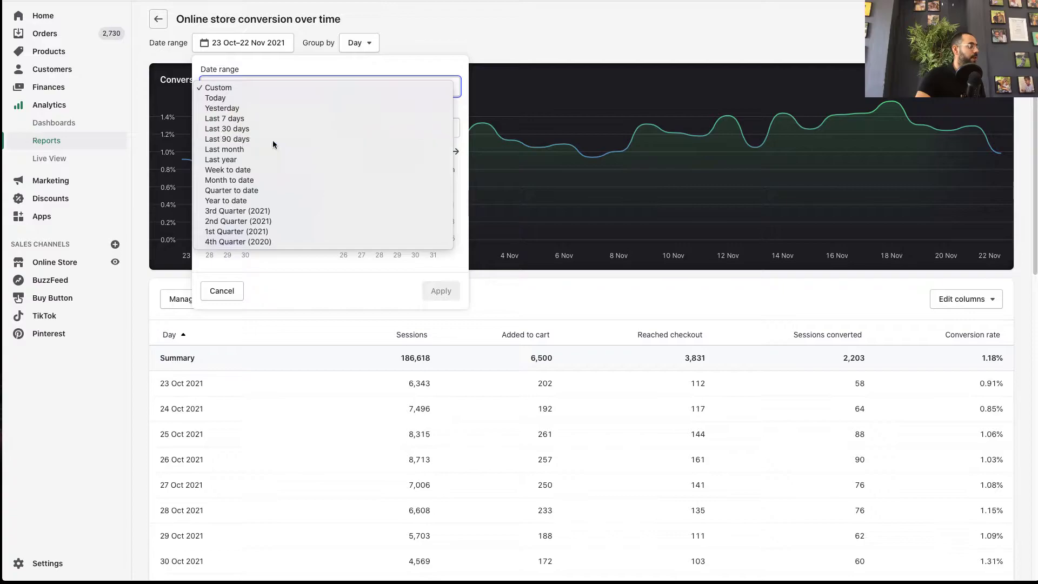
{"action": "left_click", "coordinate": [273, 139]}
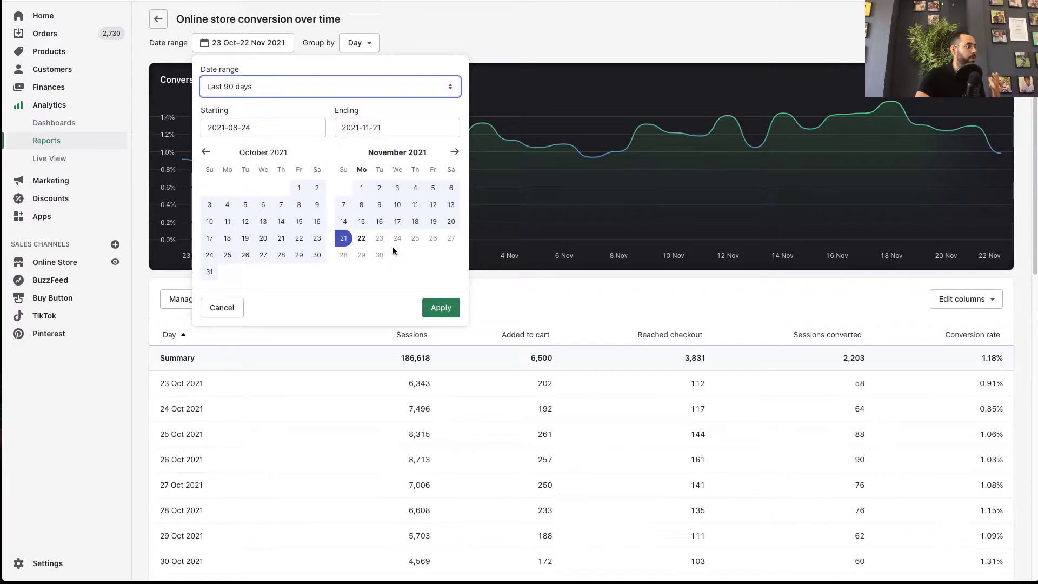
{"action": "left_click", "coordinate": [439, 307]}
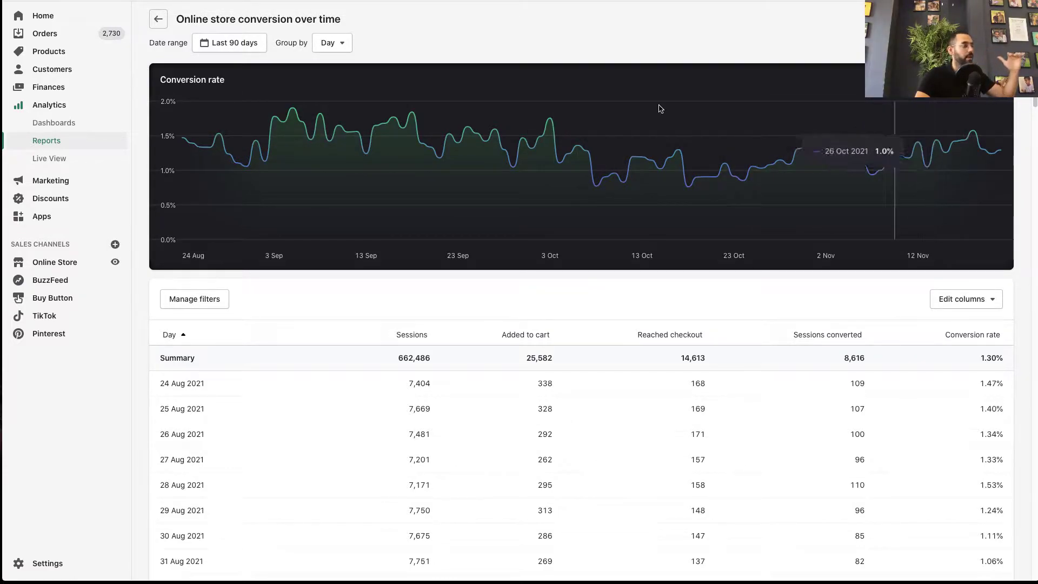
- Group the conversion report by hour of day and inspect the conversion rate at 0:00
{"action": "left_click", "coordinate": [329, 43]}
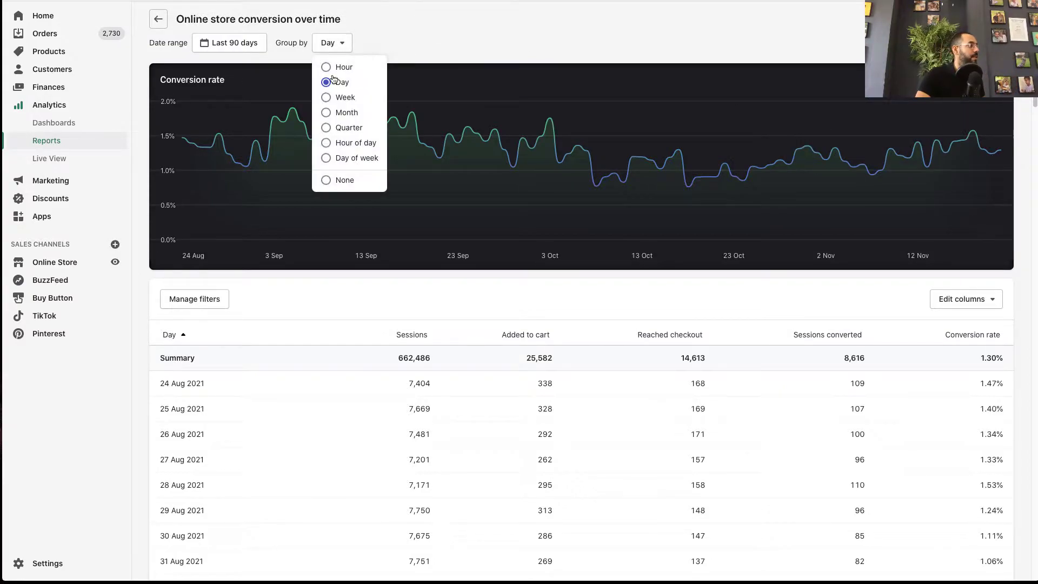
{"action": "left_click", "coordinate": [324, 144]}
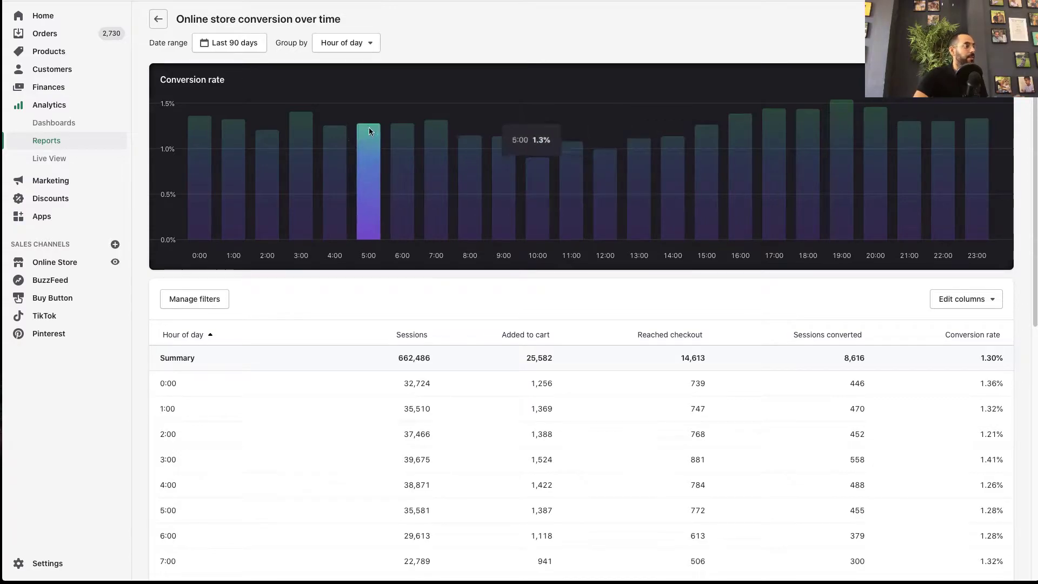
{"action": "mouse_move", "coordinate": [191, 127]}
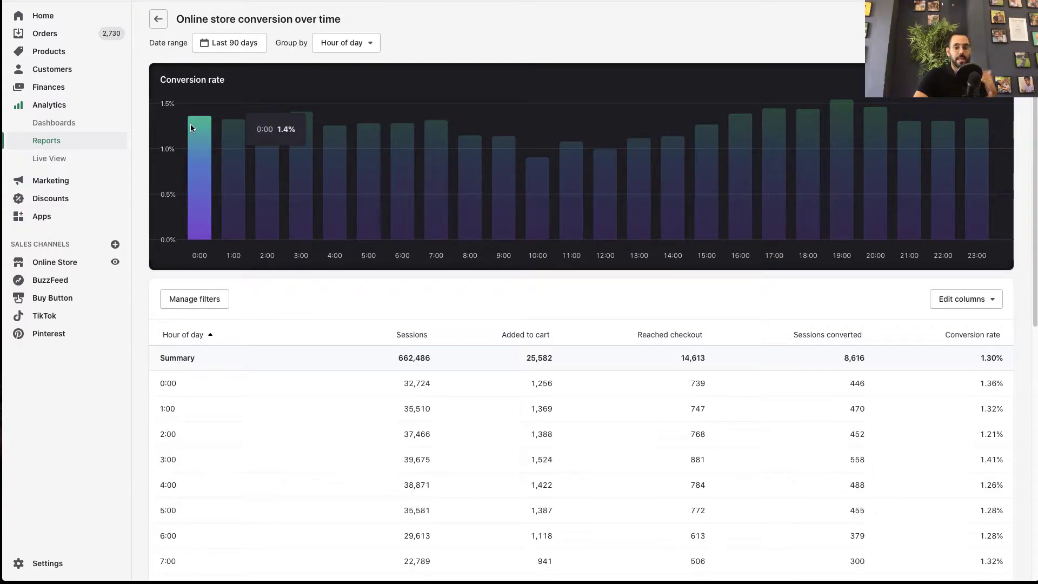
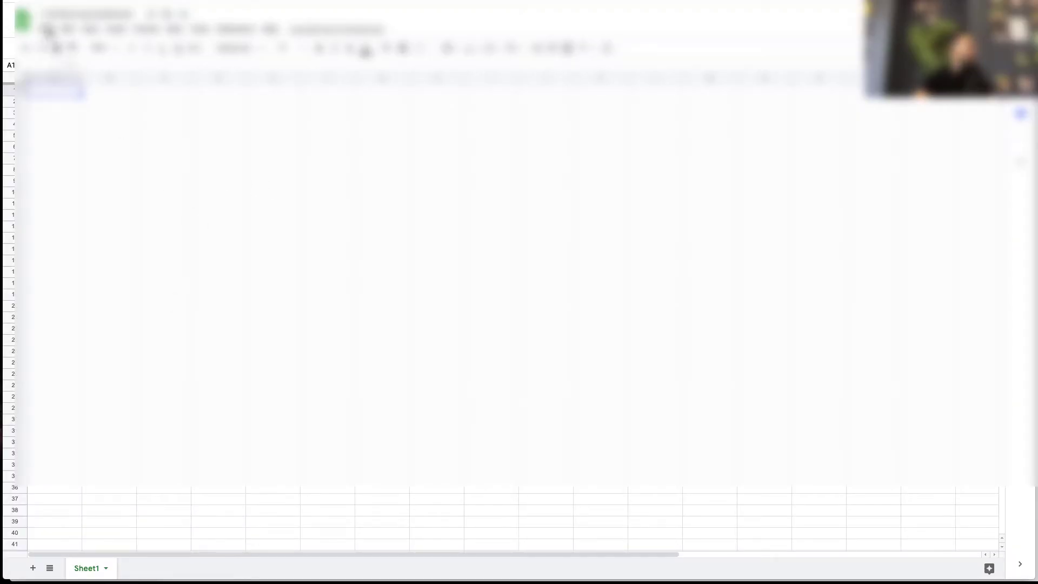
- In Google Sheets, import the exported visits_2021-08-24_2021-11-21 report file into the blank spreadsheet as a new sheet
{"action": "left_click", "coordinate": [49, 30]}
{"action": "left_click", "coordinate": [49, 82]}
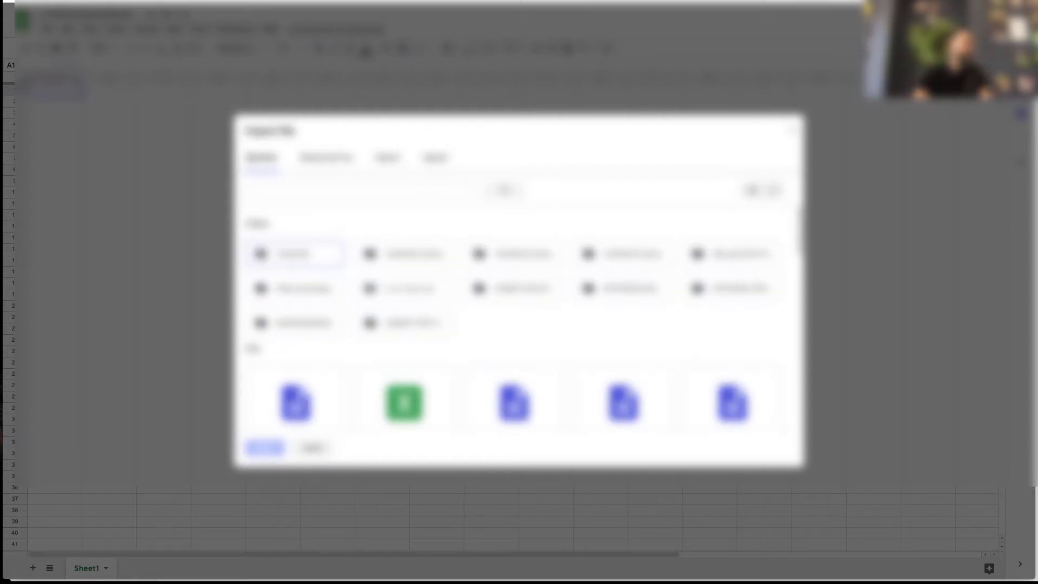
{"action": "left_click", "coordinate": [433, 158]}
{"action": "left_click", "coordinate": [539, 323]}
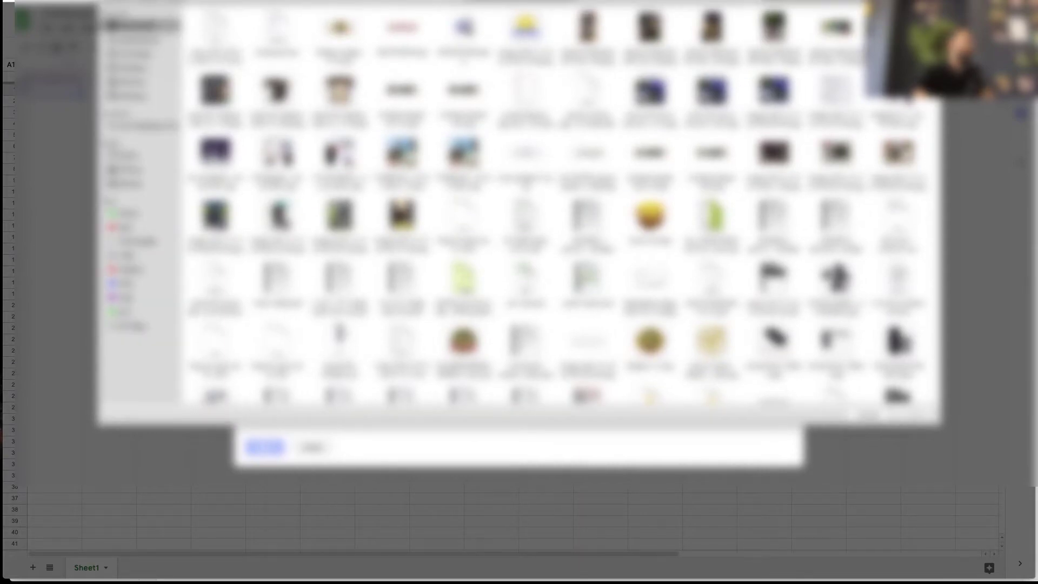
{"action": "double_click", "coordinate": [216, 27]}
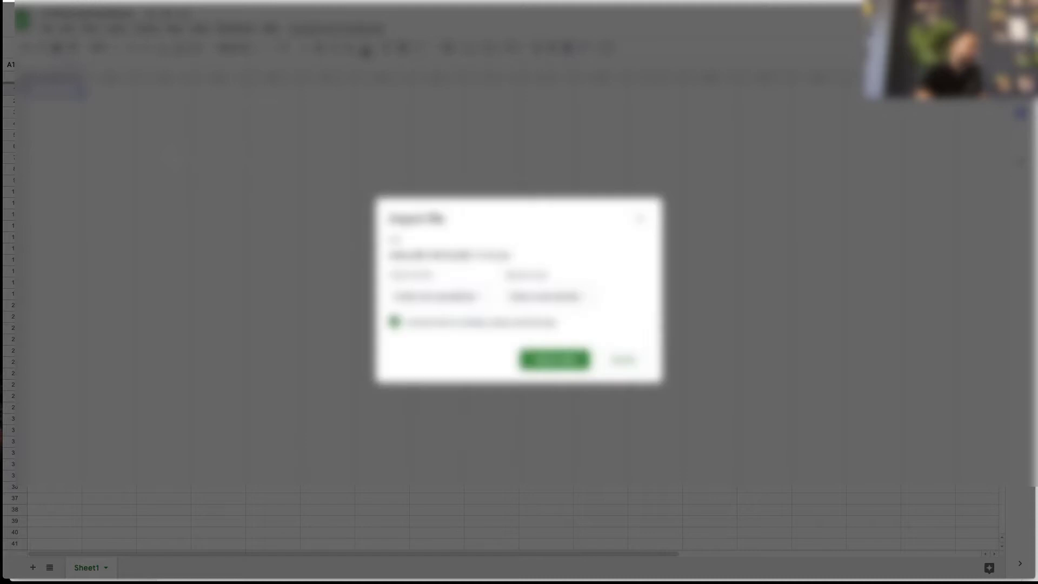
{"action": "left_click", "coordinate": [445, 302]}
{"action": "left_click", "coordinate": [443, 313]}
{"action": "left_click", "coordinate": [546, 363]}
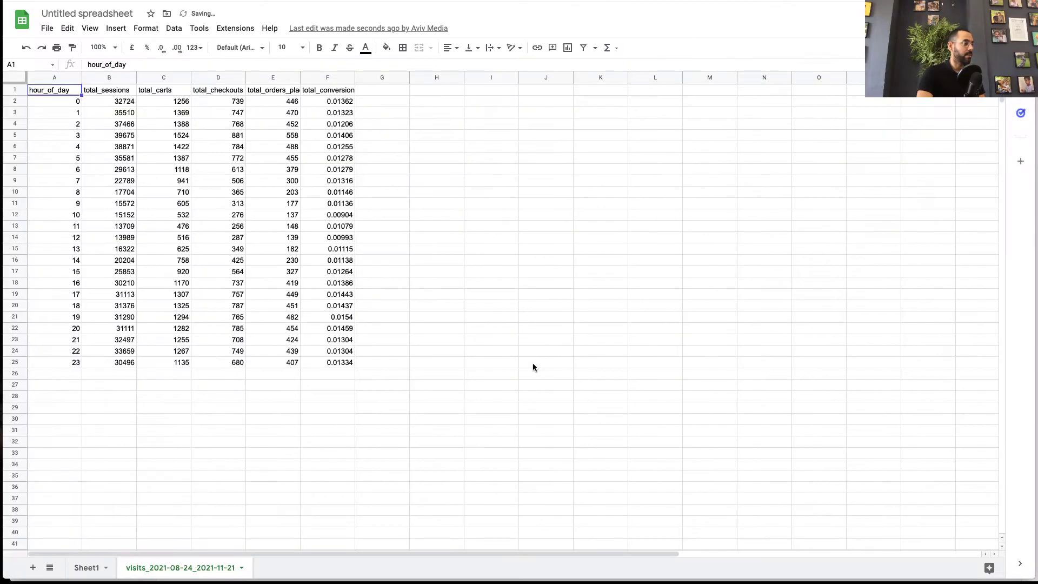
- Format the total_conversion column as percentages and center its contents
{"action": "left_click", "coordinate": [332, 78]}
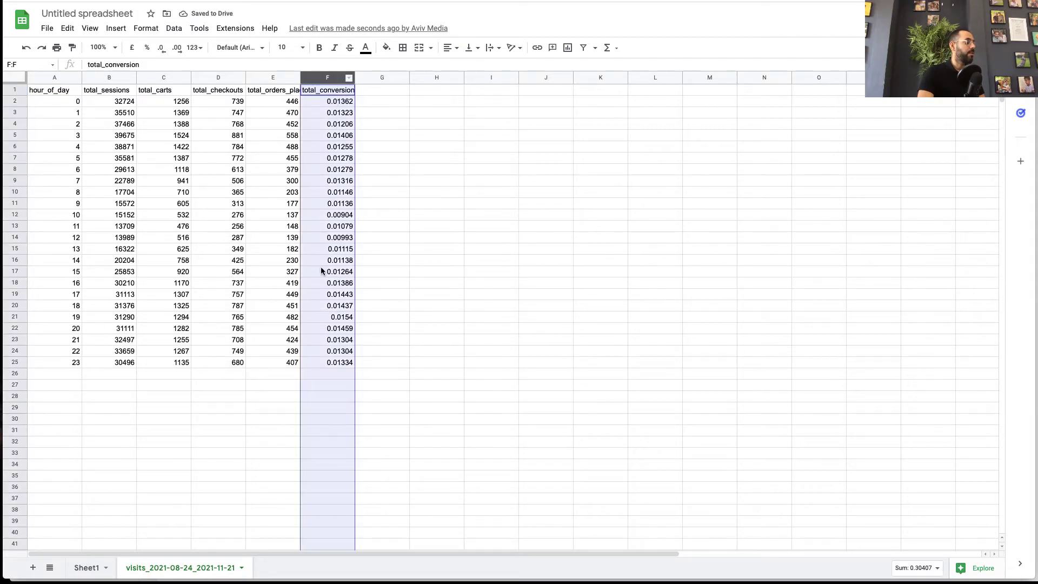
{"action": "left_click", "coordinate": [146, 48]}
{"action": "left_click", "coordinate": [448, 47]}
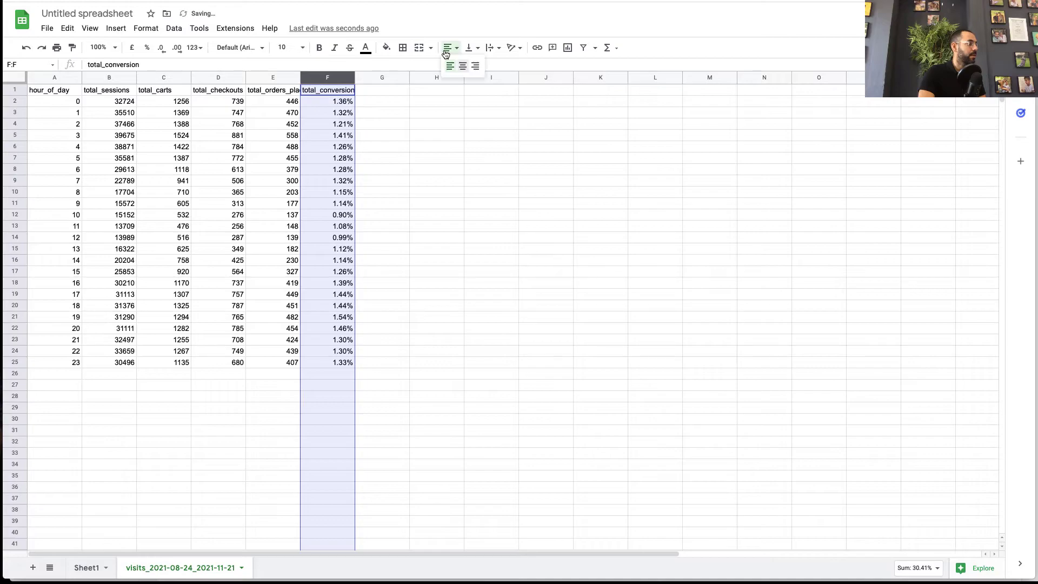
{"action": "left_click", "coordinate": [462, 66]}
{"action": "left_click", "coordinate": [417, 181]}
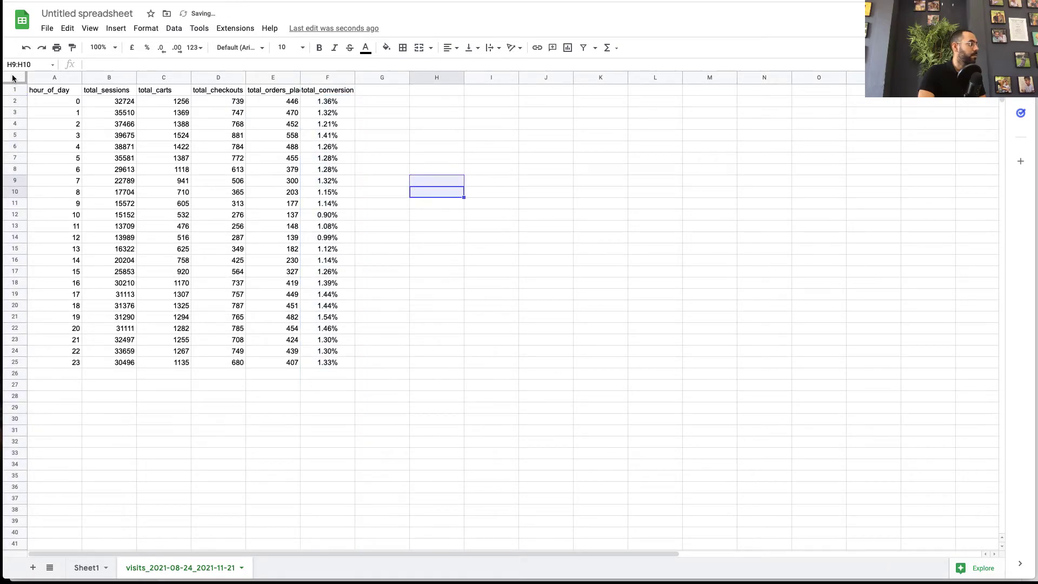
- Set the font size of the whole sheet to 14
{"action": "key", "text": "ctrl+a"}
{"action": "left_click", "coordinate": [286, 48]}
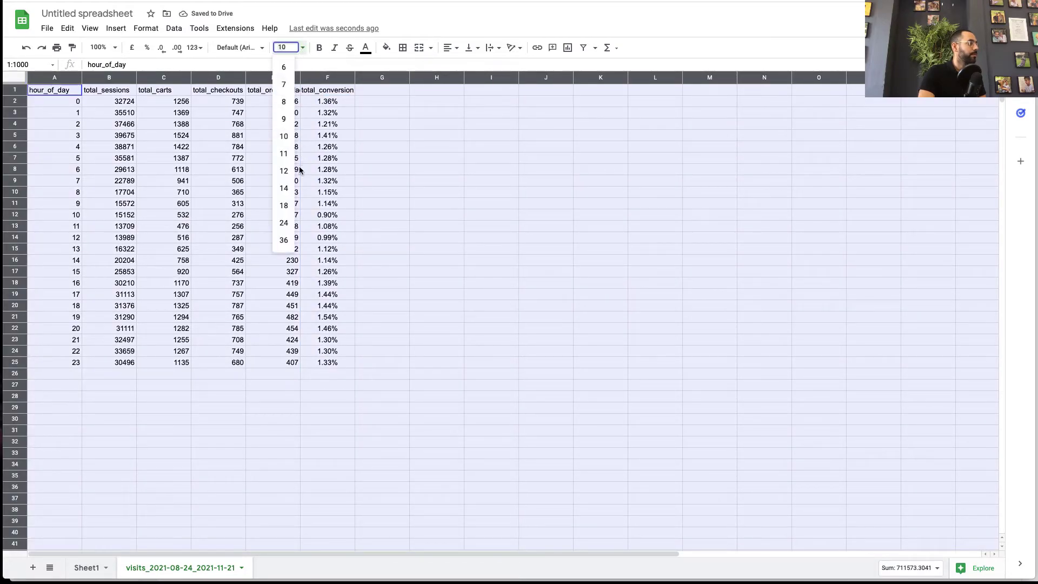
{"action": "left_click", "coordinate": [284, 189]}
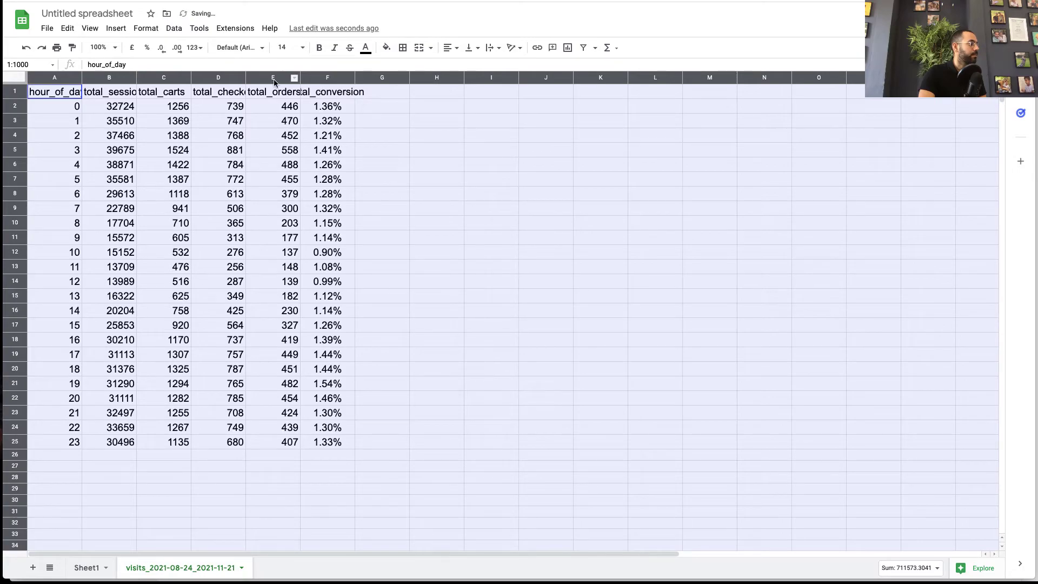
- Try font size 18 on the whole sheet and return it to 14
{"action": "left_click", "coordinate": [301, 47]}
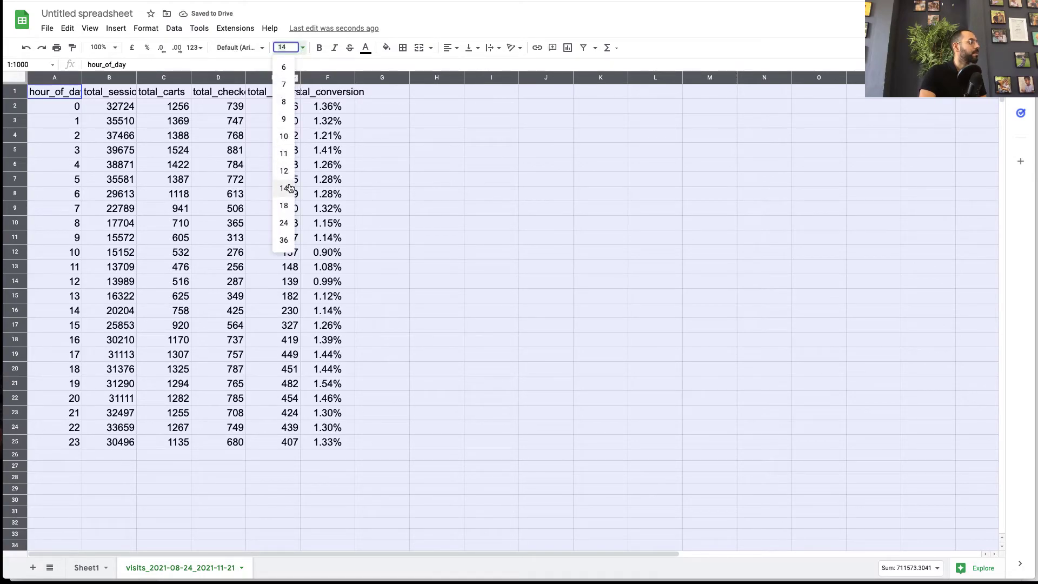
{"action": "left_click", "coordinate": [284, 206]}
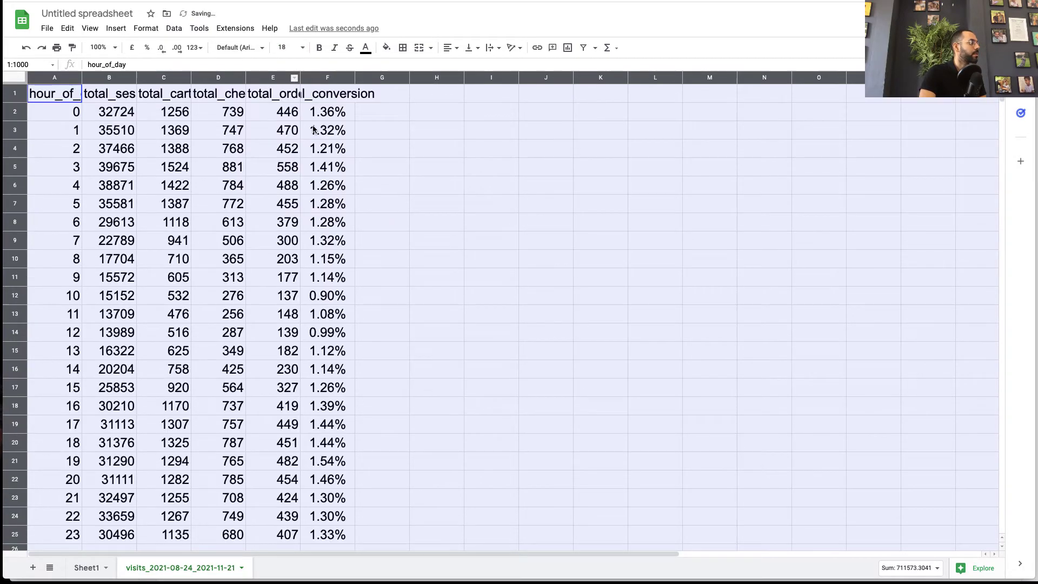
{"action": "left_click", "coordinate": [291, 47]}
{"action": "left_click", "coordinate": [282, 189]}
{"action": "left_click", "coordinate": [373, 135]}
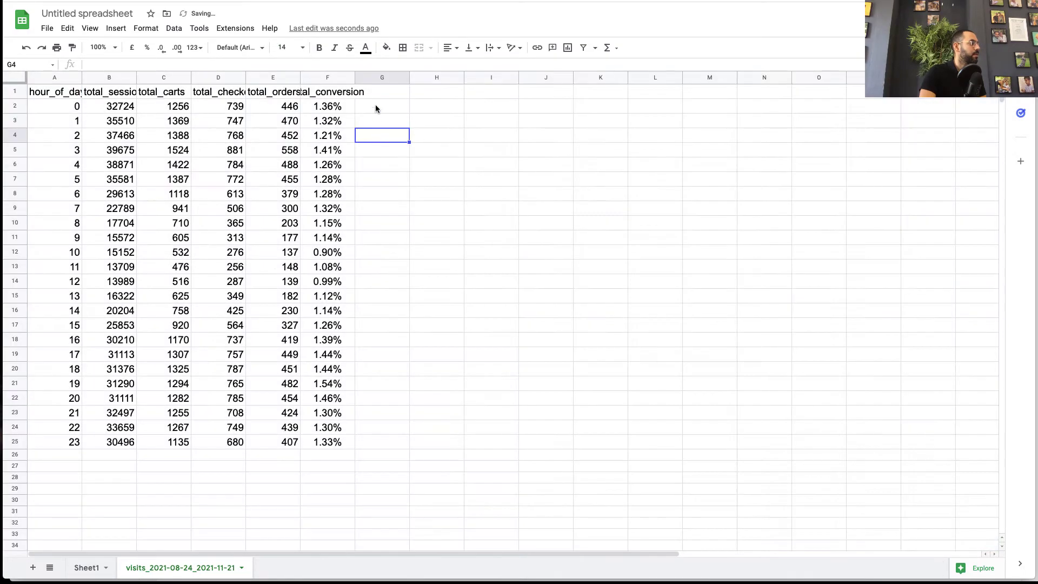
- Add the column headers ATC RATE, IC RATE and PUR RATE in cells G1 to I1
{"action": "left_click", "coordinate": [379, 94]}
{"action": "type", "text": "ATC RATE"}
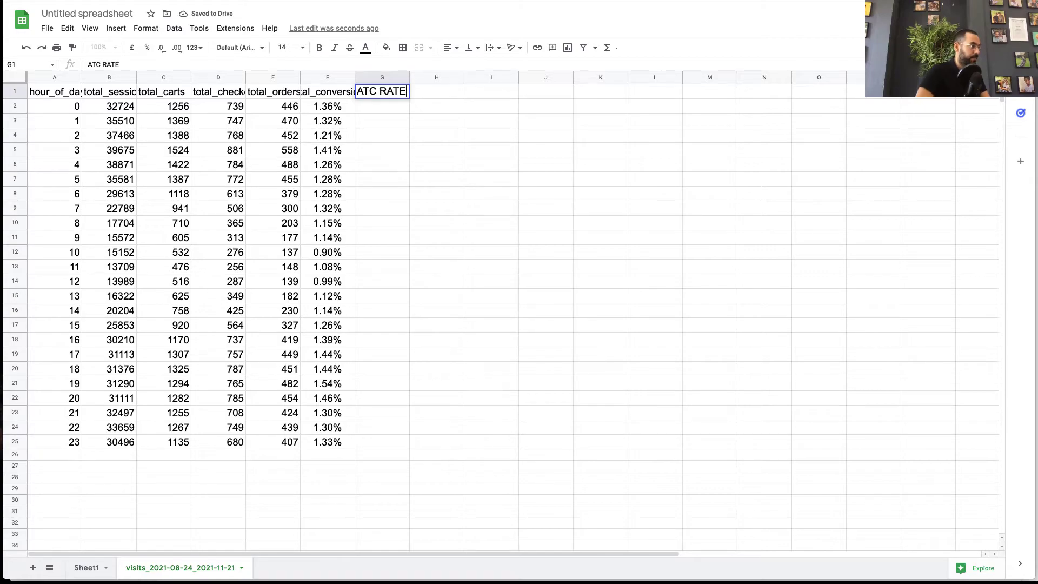
{"action": "key", "text": "Tab"}
{"action": "type", "text": "IC RATE"}
{"action": "key", "text": "Tab"}
{"action": "type", "text": "PUR RATE"}
{"action": "key", "text": "Return"}
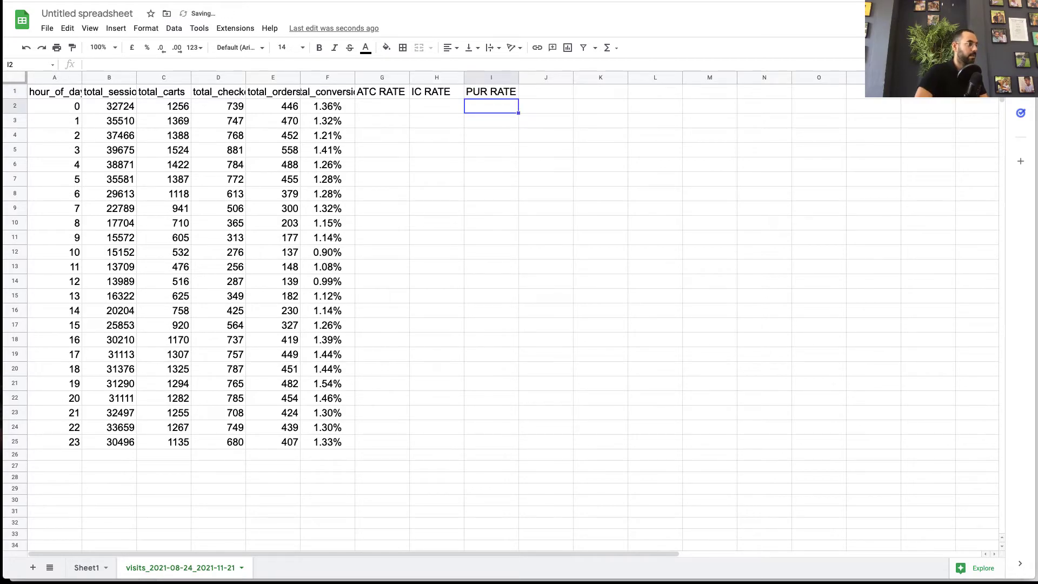
- Enter a formula in G2 that divides total carts by total sessions, =SUM(C2/B2)
{"action": "key", "text": "Left"}
{"action": "key", "text": "Left"}
{"action": "key", "text": "Left"}
{"action": "left_click", "coordinate": [381, 106]}
{"action": "type", "text": "=sum("}
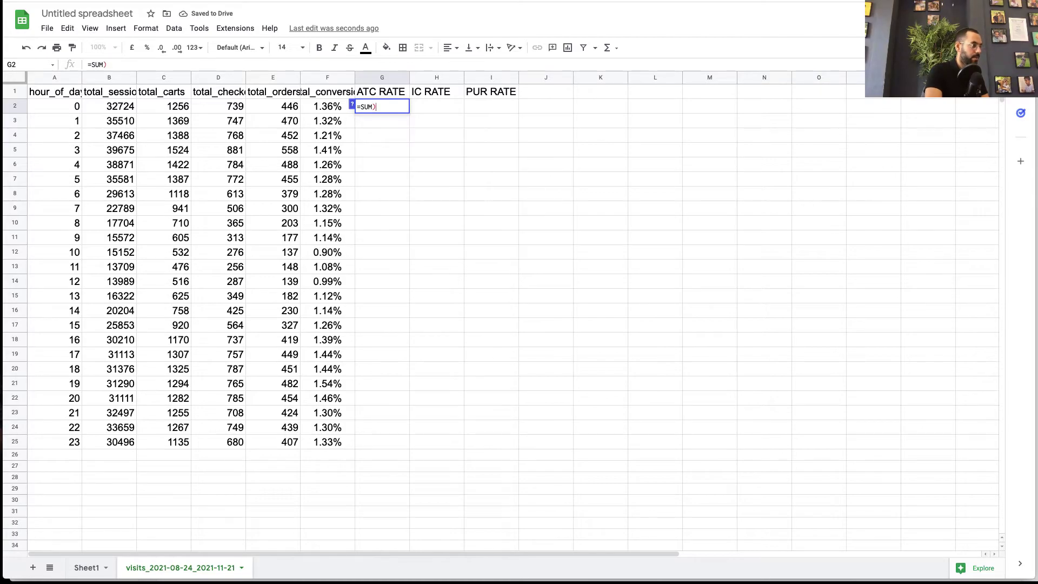
{"action": "key", "text": "BackSpace"}
{"action": "type", "text": "("}
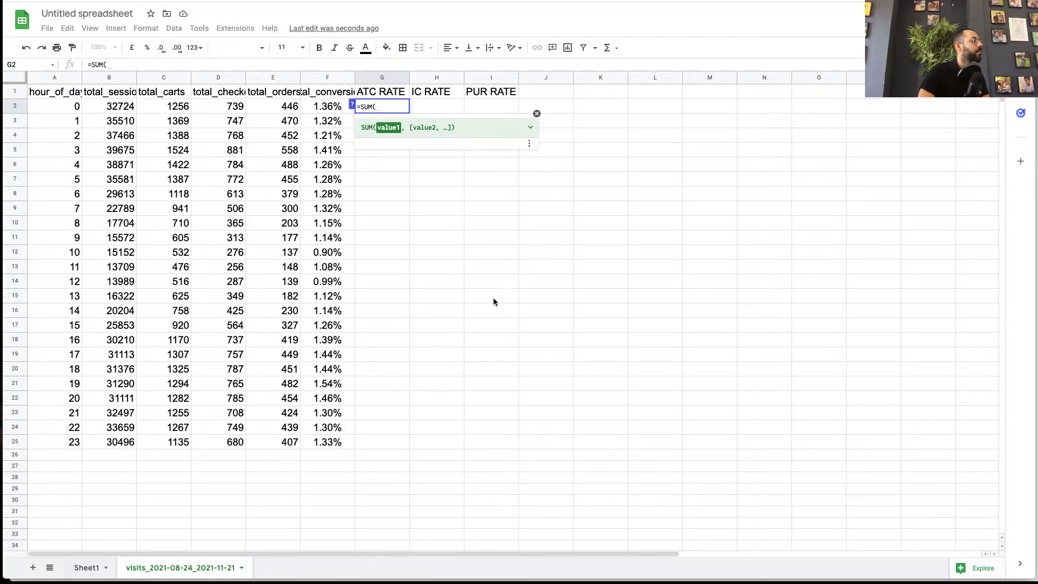
{"action": "left_click", "coordinate": [167, 110]}
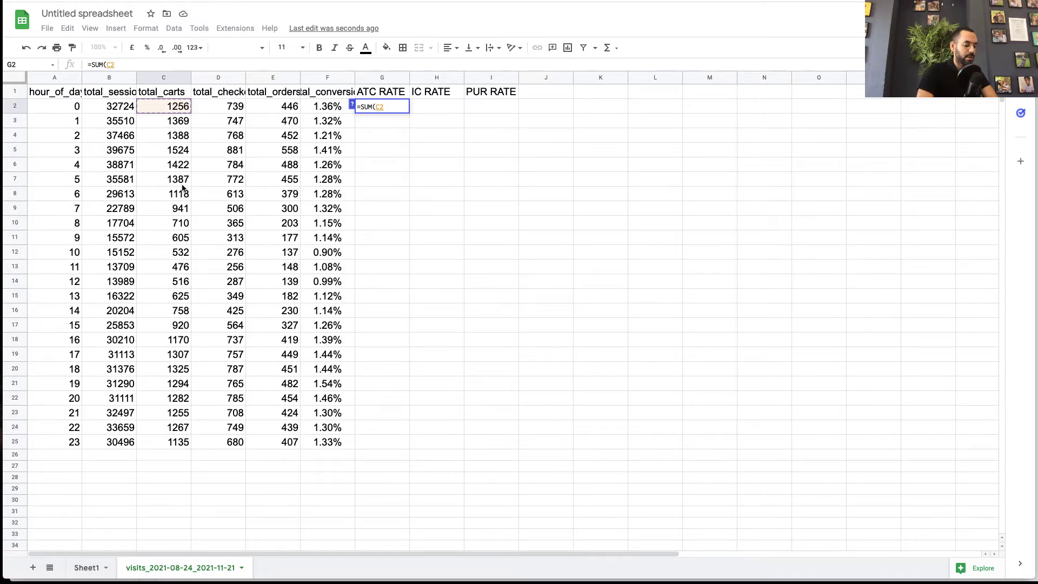
{"action": "type", "text": "/"}
{"action": "left_click", "coordinate": [116, 107]}
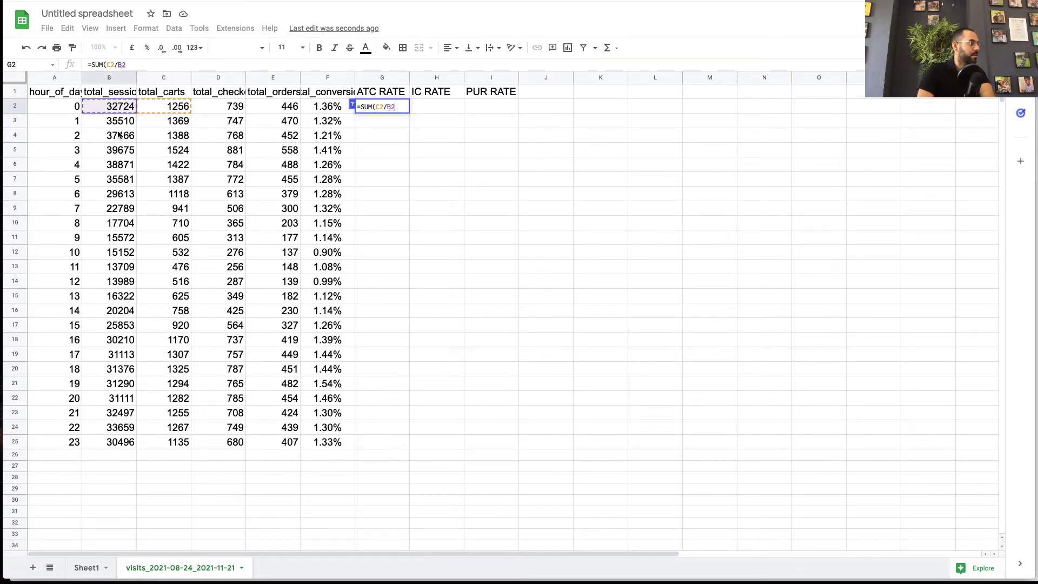
{"action": "key", "text": "Return"}
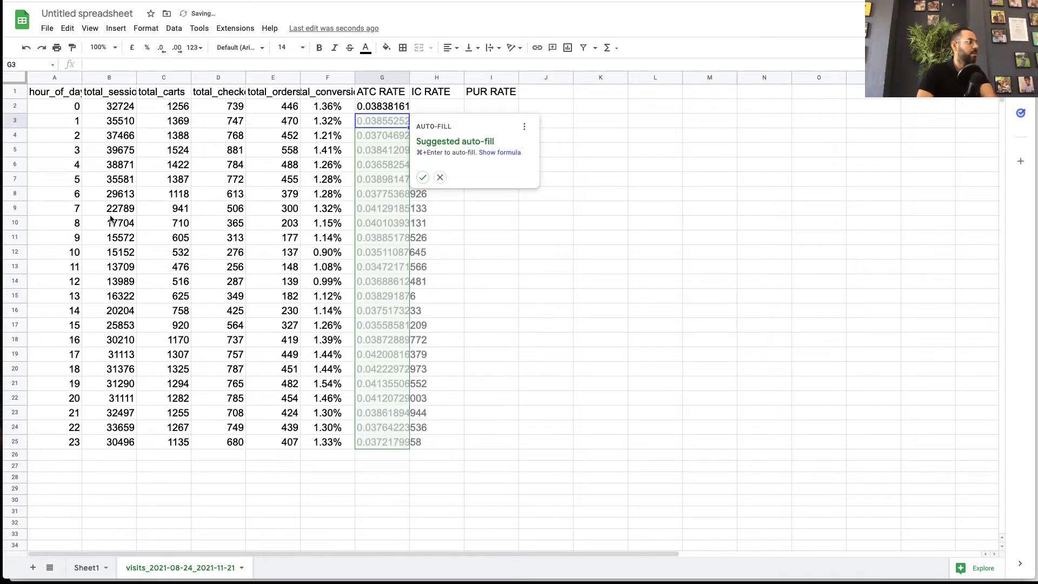
- Fill the ATC RATE formula down through row 25 and format the column as percentages
{"action": "left_click", "coordinate": [423, 177]}
{"action": "left_click", "coordinate": [382, 77]}
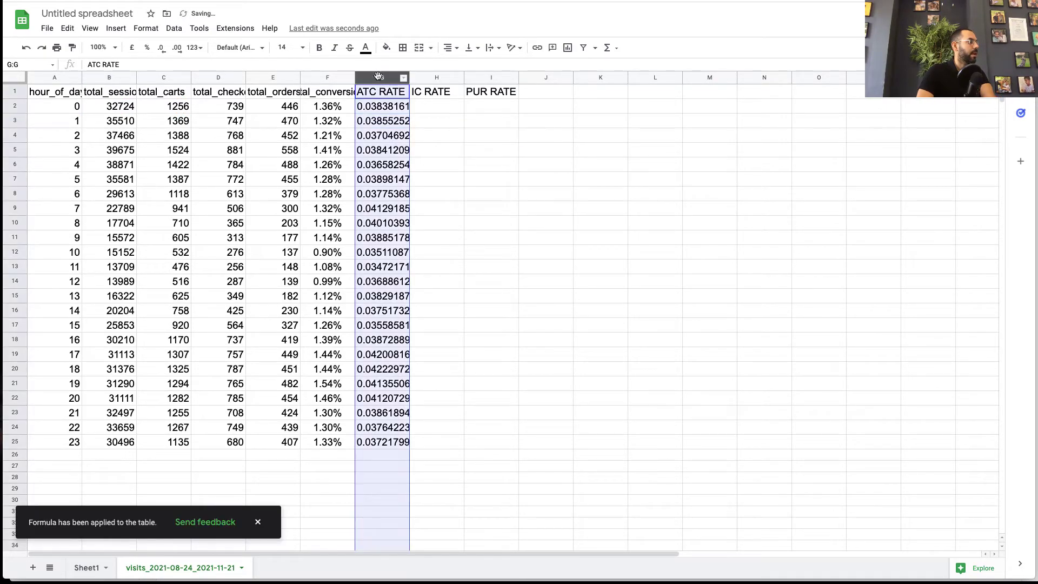
{"action": "left_click", "coordinate": [147, 49]}
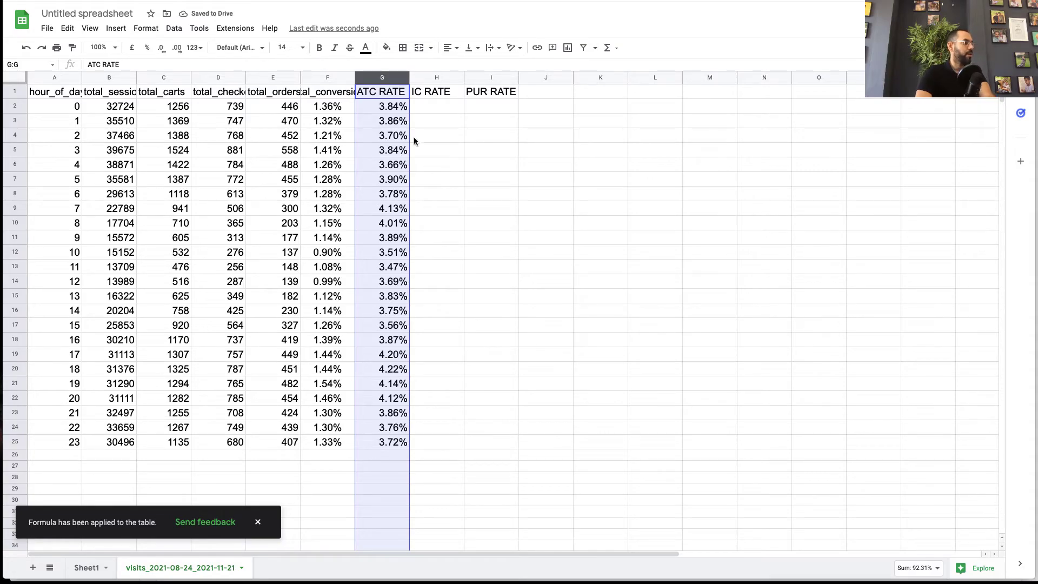
- Clear the ATC RATE value for hour 0 in cell G2
{"action": "left_click_drag", "start_coordinate": [387, 112], "coordinate": [408, 193]}
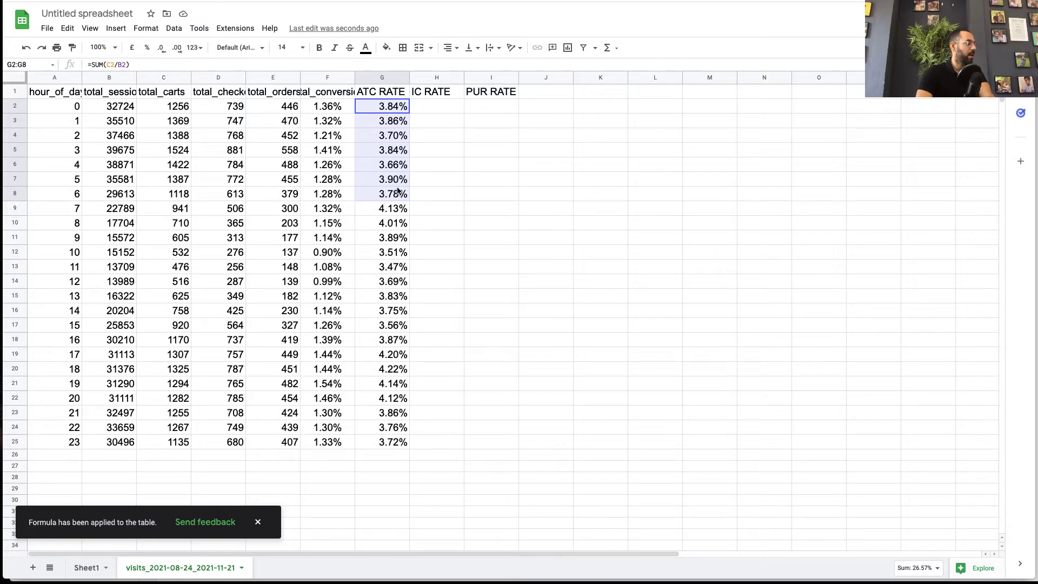
{"action": "left_click_drag", "start_coordinate": [398, 192], "coordinate": [398, 194]}
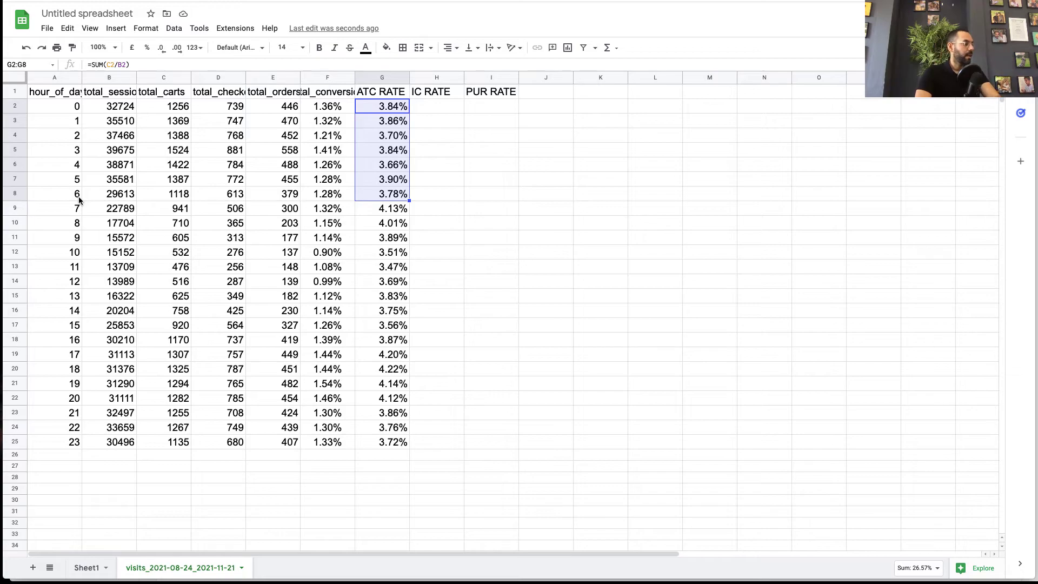
{"action": "key", "text": "BackSpace"}
{"action": "left_click", "coordinate": [200, 183]}
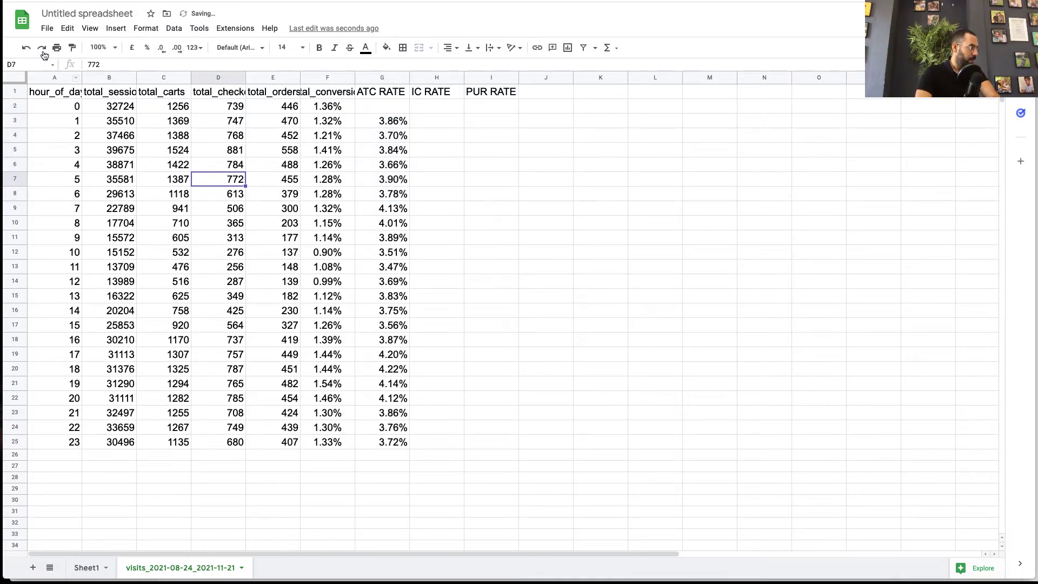
- Undo the clearing of G2 and compare the average ATC RATE of hours 0 to 9 with that of hours 14 to 23
{"action": "left_click", "coordinate": [33, 47]}
{"action": "left_click_drag", "start_coordinate": [382, 105], "coordinate": [399, 239]}
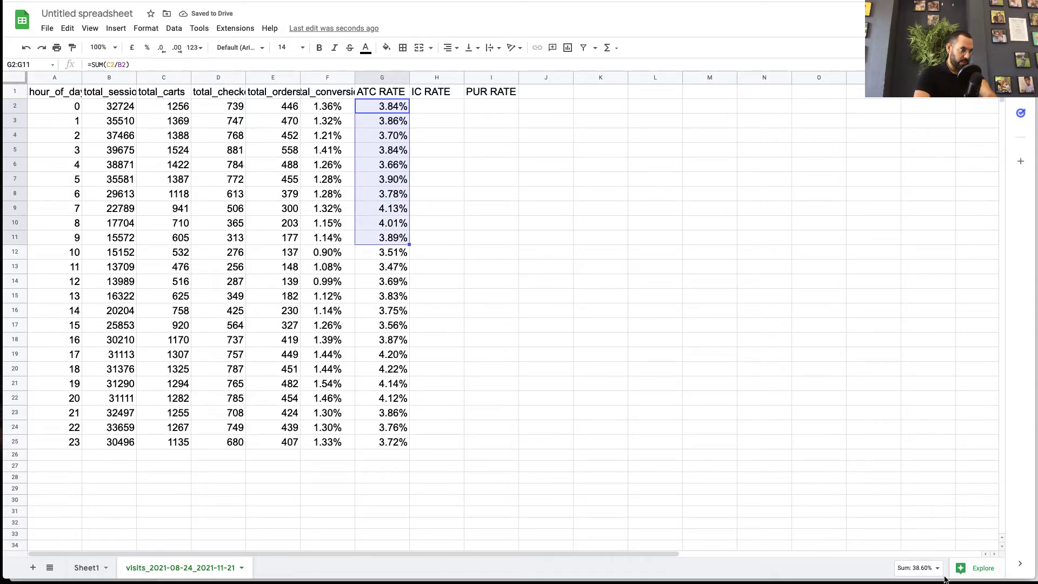
{"action": "left_click", "coordinate": [919, 568]}
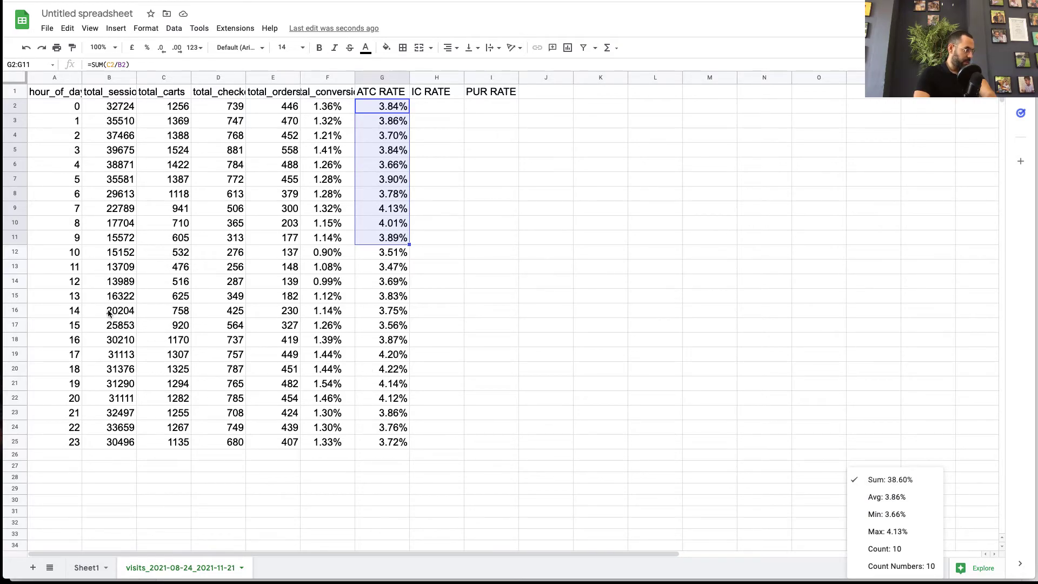
{"action": "left_click_drag", "start_coordinate": [393, 310], "coordinate": [398, 445]}
{"action": "left_click", "coordinate": [917, 567]}
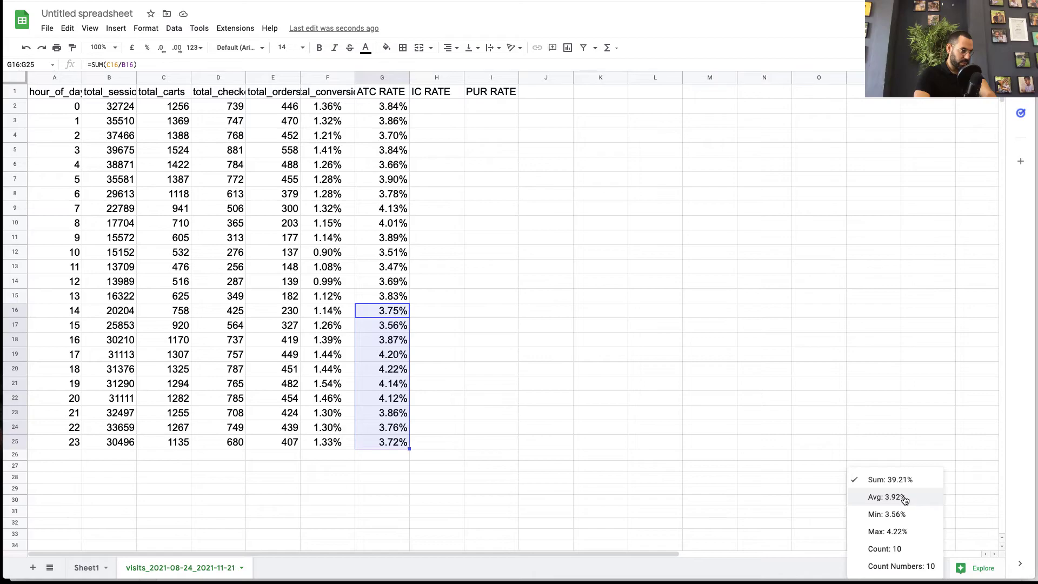
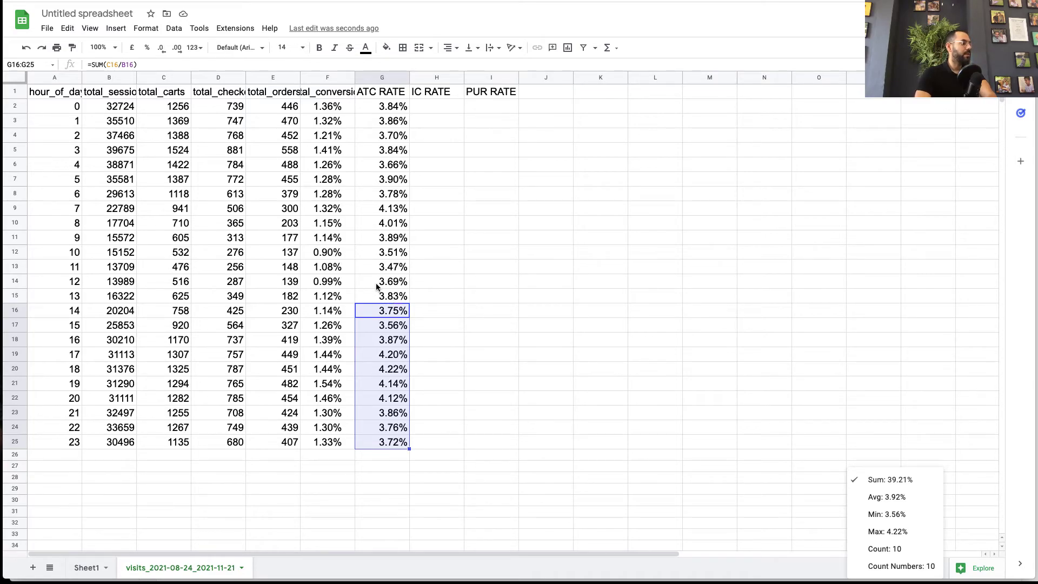
- Compare the average total conversion of hours 14 to 23 with that of hours 0 to 10
{"action": "left_click_drag", "start_coordinate": [342, 243], "coordinate": [326, 443]}
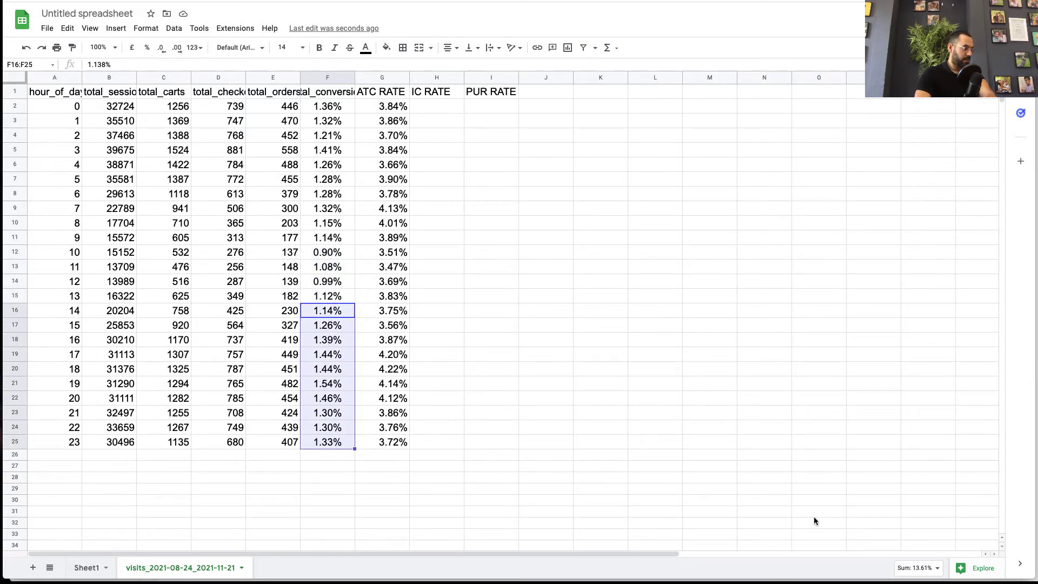
{"action": "left_click", "coordinate": [927, 565]}
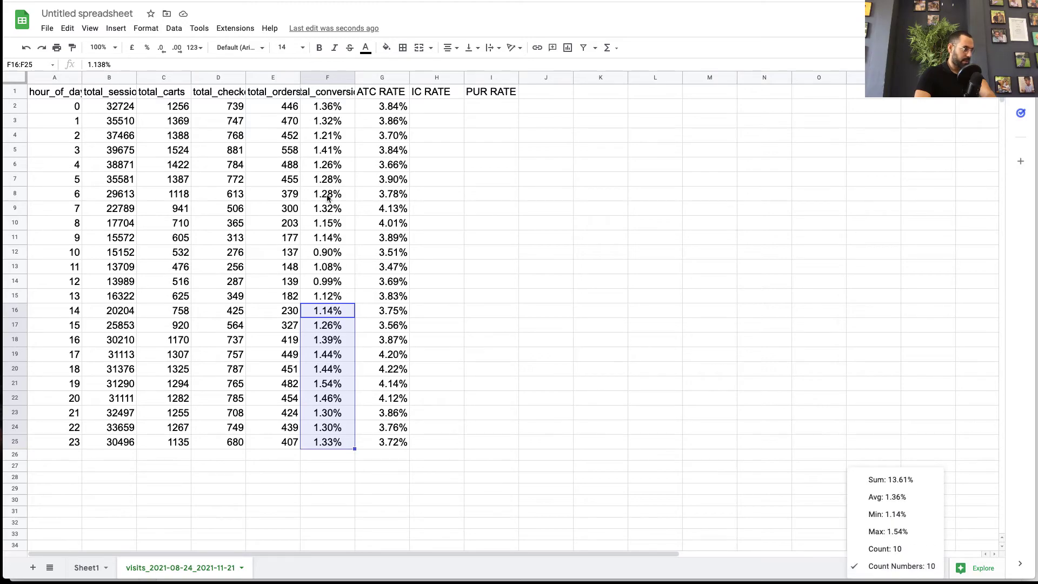
{"action": "left_click", "coordinate": [330, 111]}
{"action": "left_click_drag", "start_coordinate": [337, 135], "coordinate": [335, 253]}
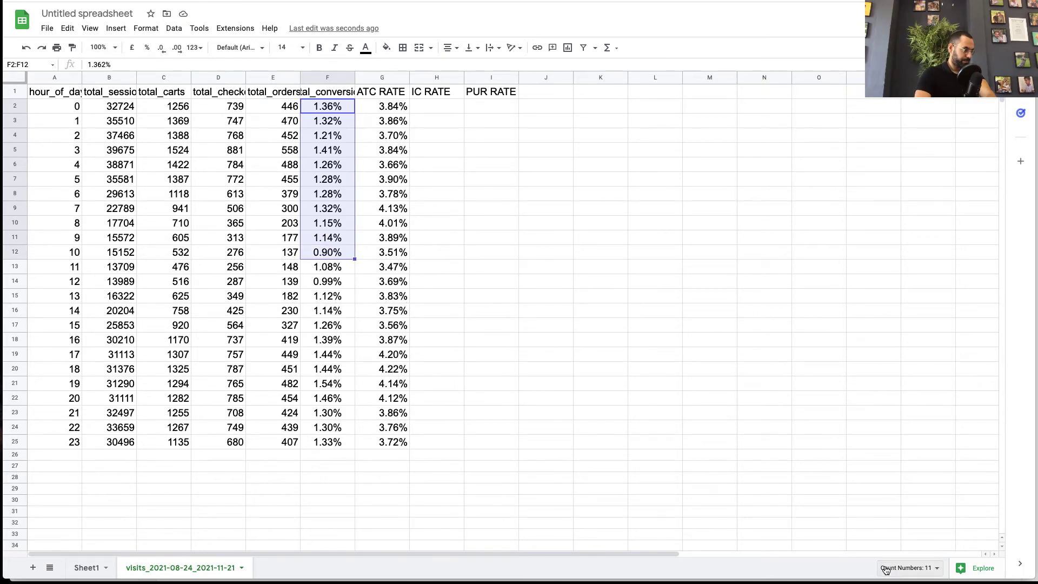
{"action": "left_click", "coordinate": [903, 567]}
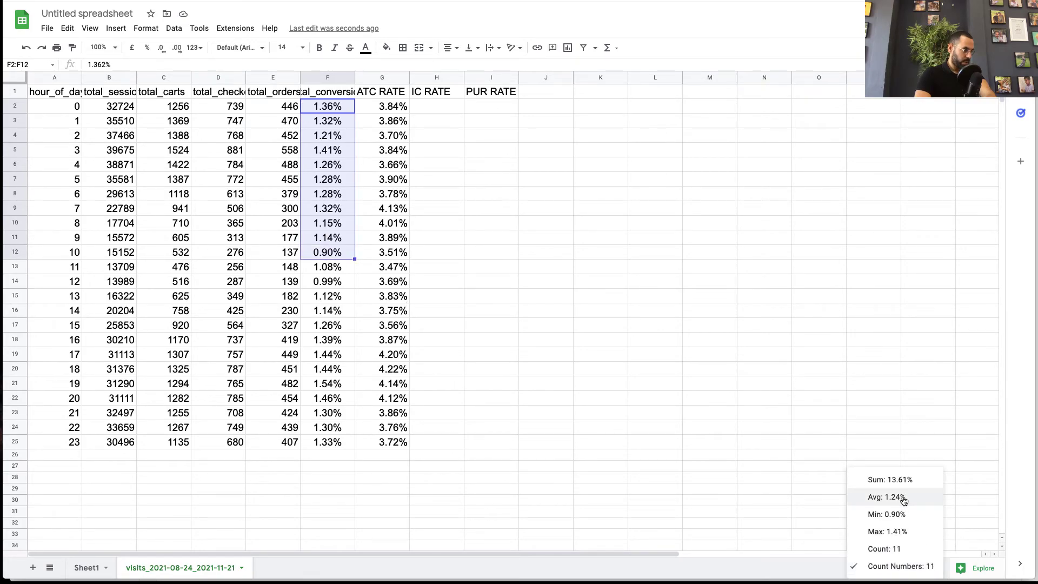
- Enter a formula in H2 that divides total checkouts by total sessions, =SUM(D2/B2)
{"action": "left_click", "coordinate": [430, 111]}
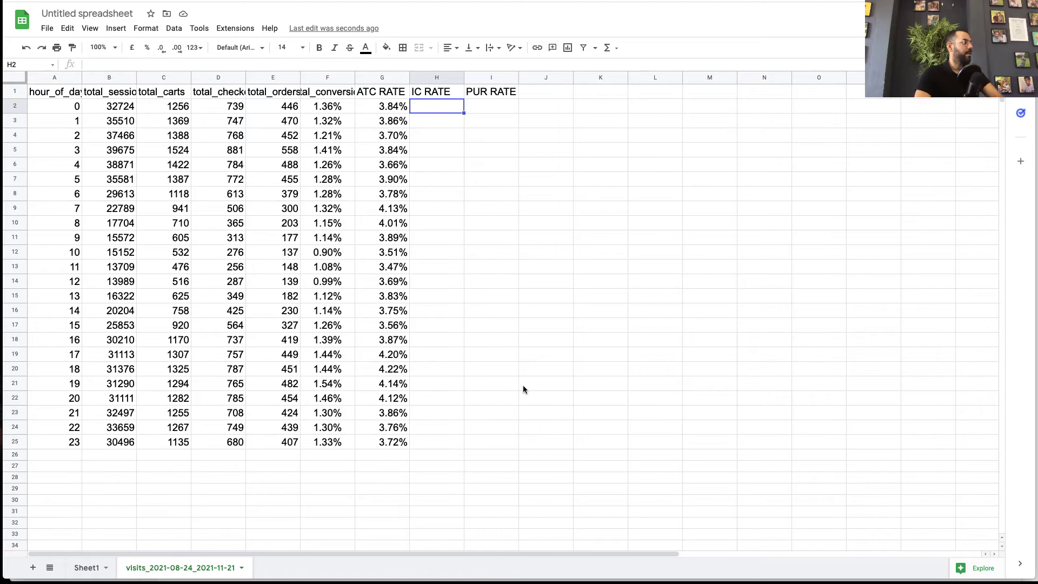
{"action": "type", "text": "=sum"}
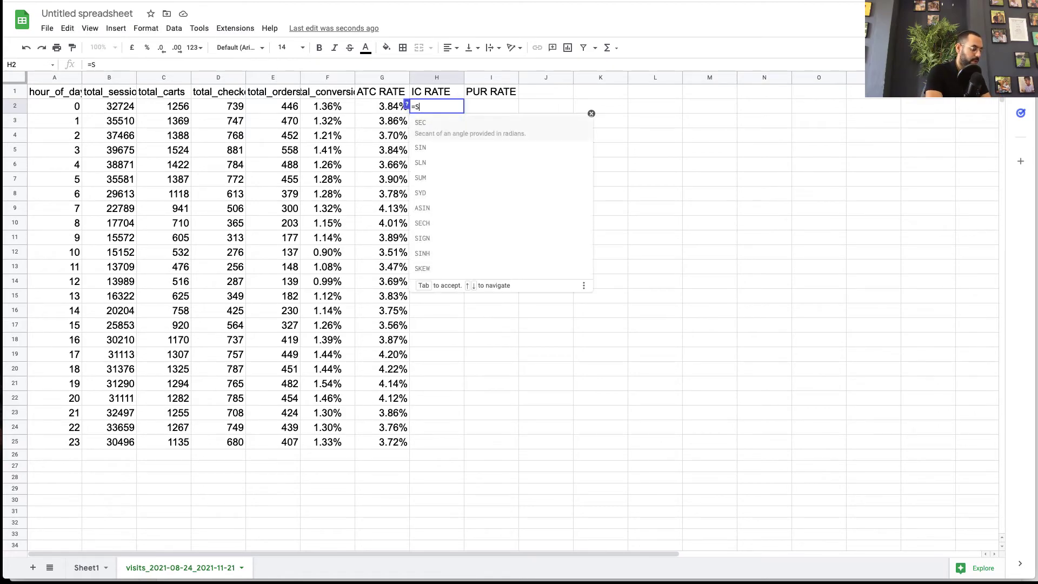
{"action": "key", "text": "Tab"}
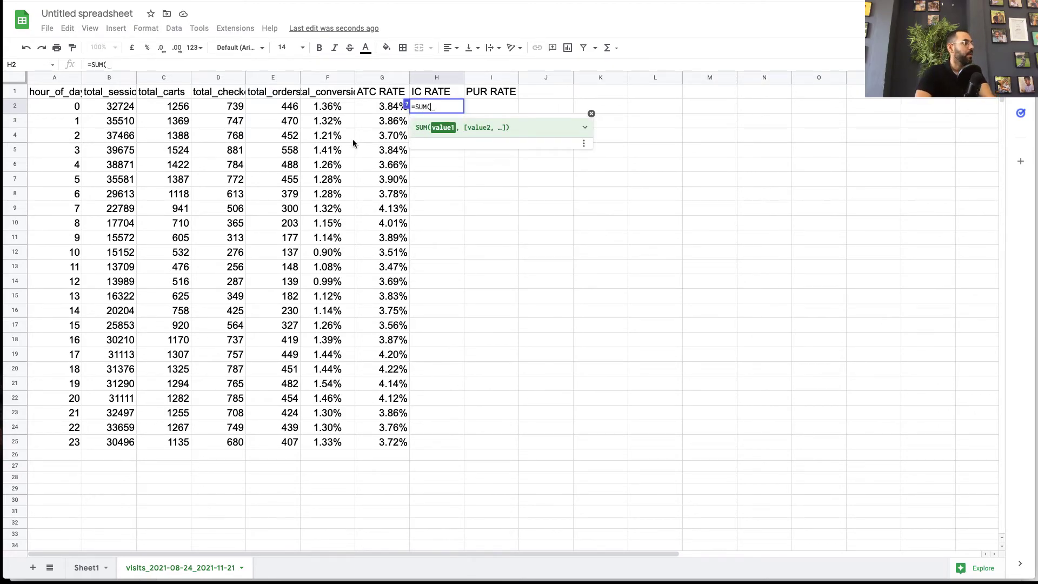
{"action": "left_click", "coordinate": [223, 107]}
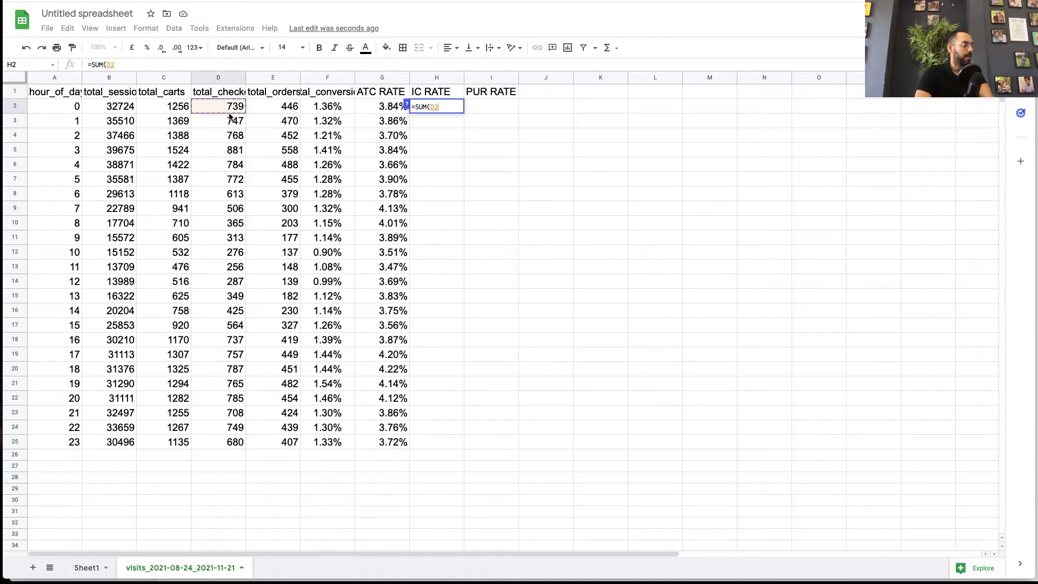
{"action": "type", "text": "/"}
{"action": "left_click", "coordinate": [130, 107]}
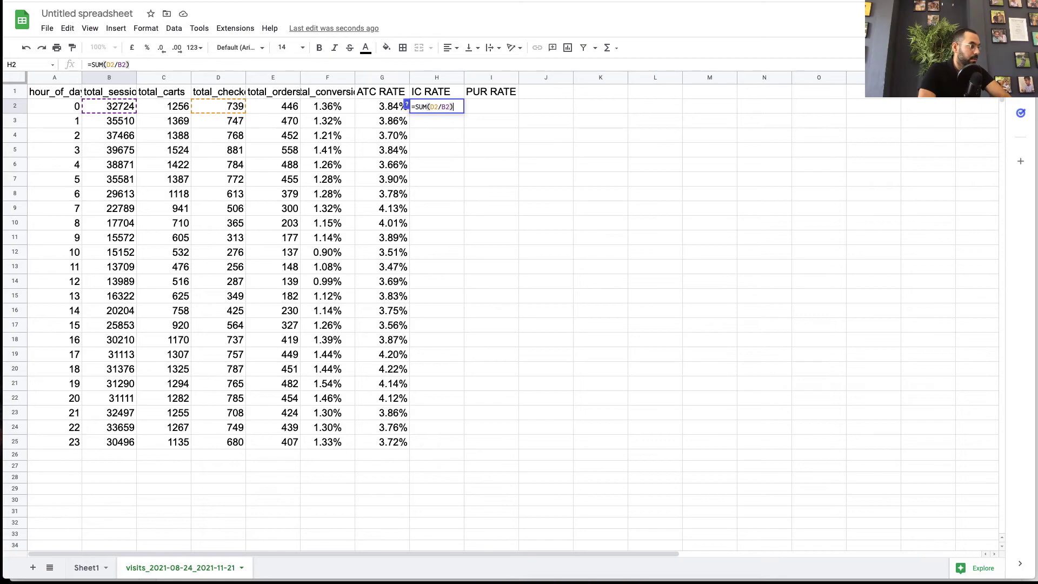
{"action": "key", "text": "Return"}
- Autofill the IC RATE formula down through row 25 and format column H as percentages
{"action": "left_click", "coordinate": [478, 179]}
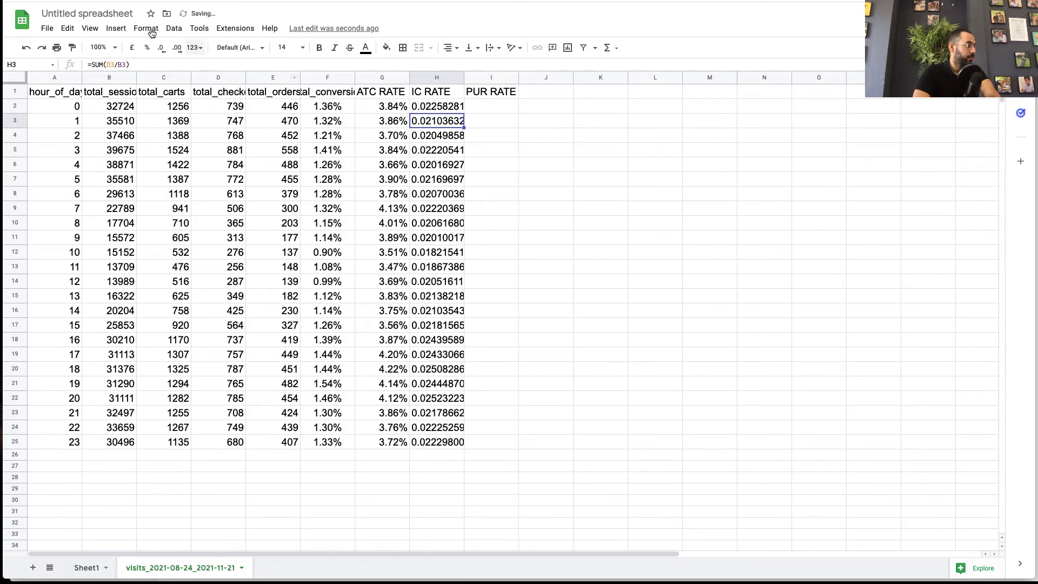
{"action": "left_click", "coordinate": [449, 77]}
{"action": "left_click", "coordinate": [147, 47]}
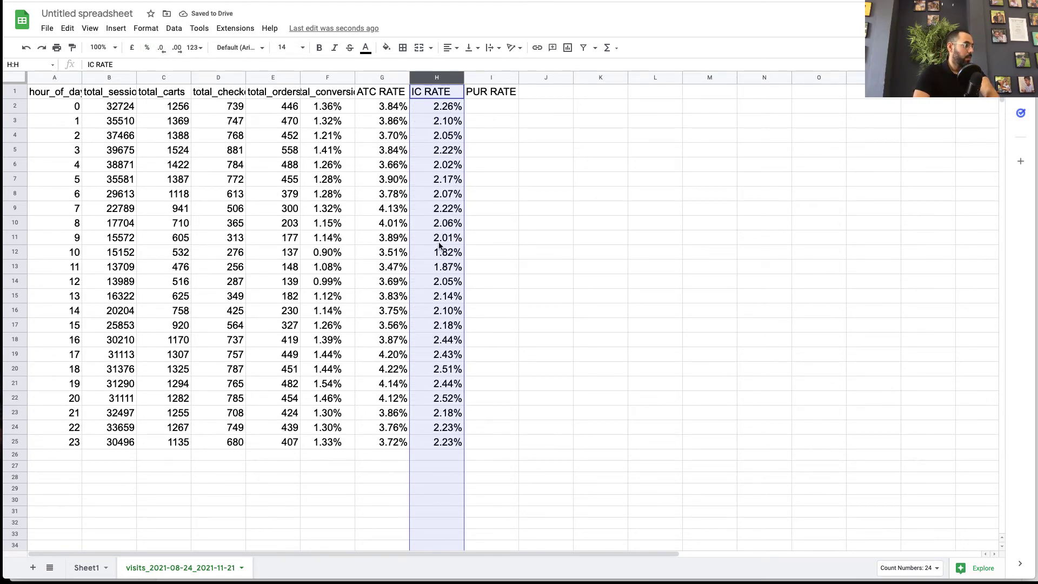
- Change the formula in H2 to divide total checkouts by total carts, =SUM(D2/C2)
{"action": "left_click", "coordinate": [430, 108]}
{"action": "double_click", "coordinate": [431, 107]}
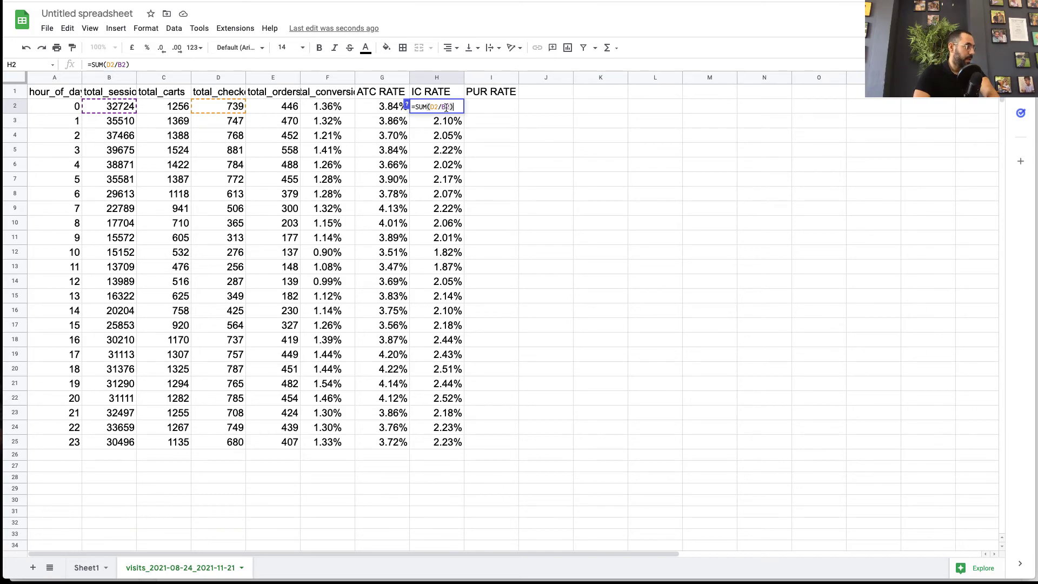
{"action": "left_click", "coordinate": [445, 107]}
{"action": "key", "text": "BackSpace"}
{"action": "key", "text": "BackSpace"}
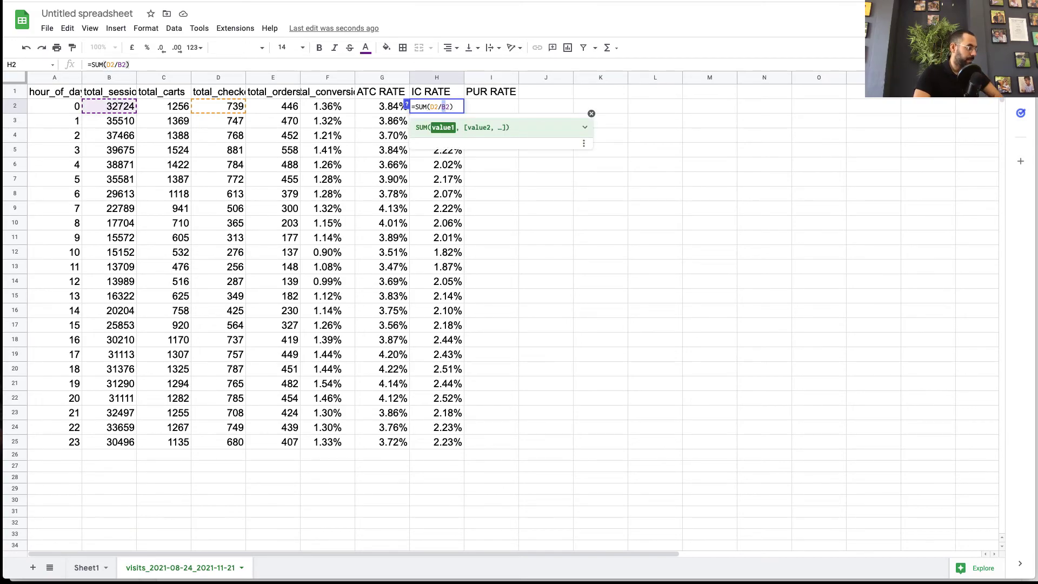
{"action": "type", "text": "C2"}
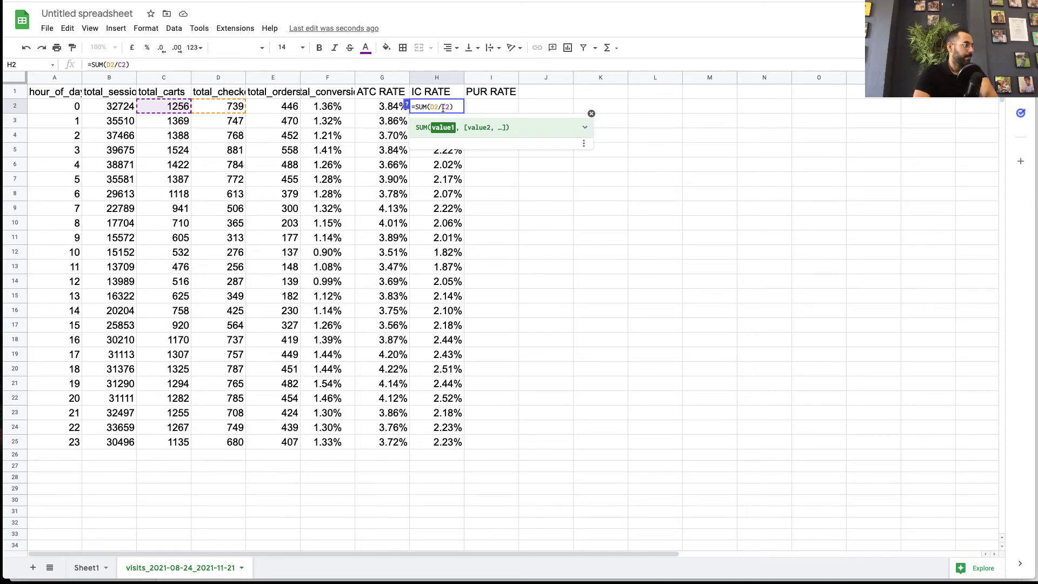
{"action": "key", "text": "Return"}
- Fill the revised IC RATE formula from H2 down through row 26 and review the rates for the early and late hours
{"action": "left_click", "coordinate": [443, 108]}
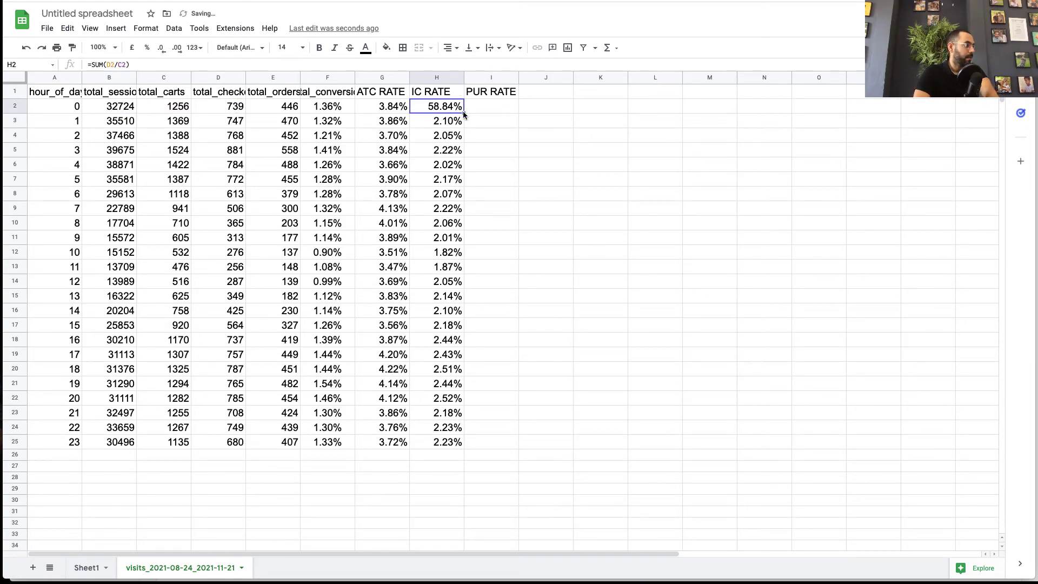
{"action": "left_click_drag", "start_coordinate": [463, 111], "coordinate": [441, 454]}
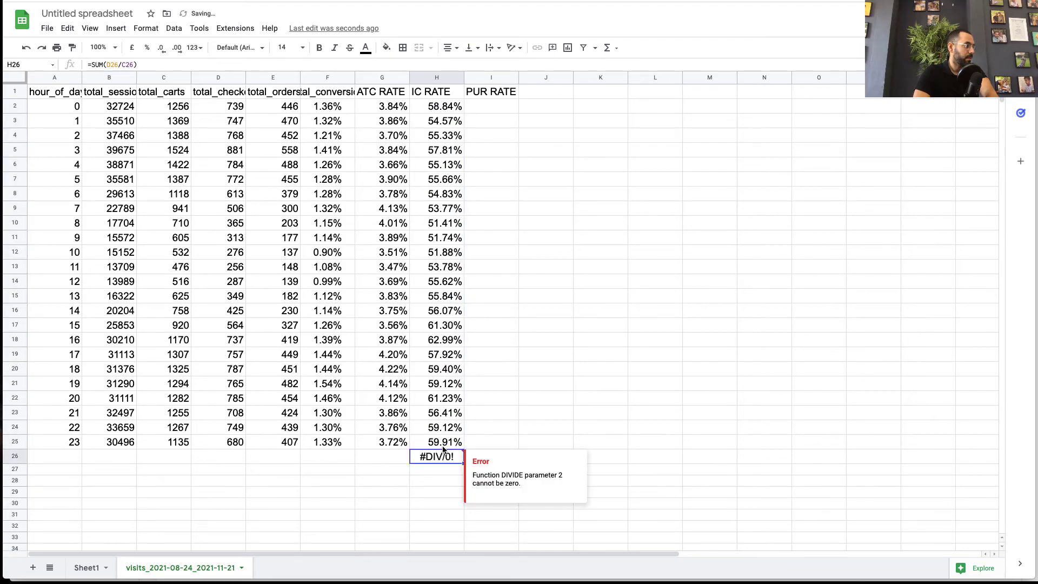
{"action": "left_click", "coordinate": [450, 369]}
{"action": "left_click", "coordinate": [436, 124]}
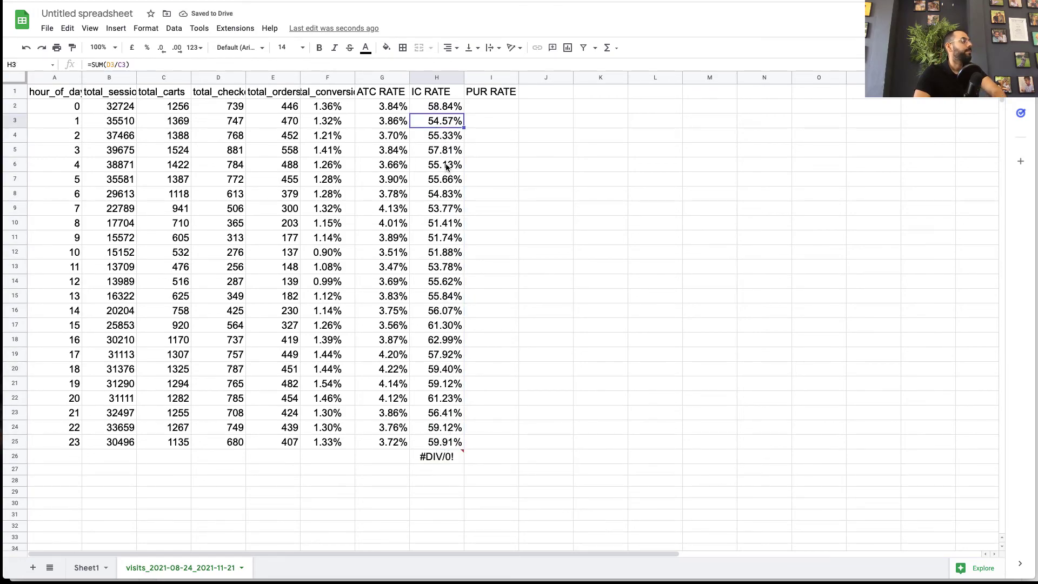
{"action": "left_click_drag", "start_coordinate": [443, 299], "coordinate": [443, 414]}
{"action": "left_click", "coordinate": [439, 298]}
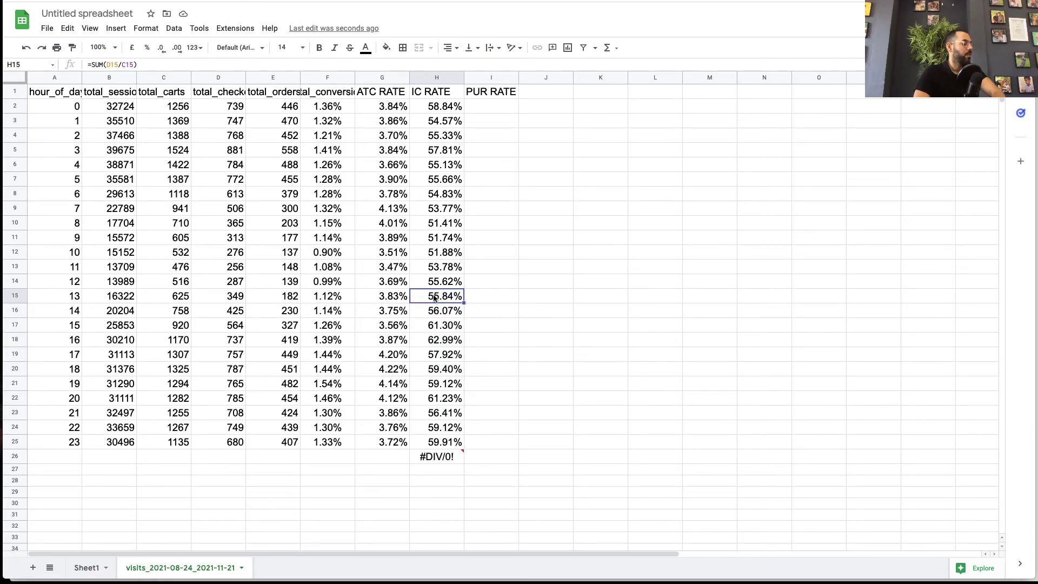